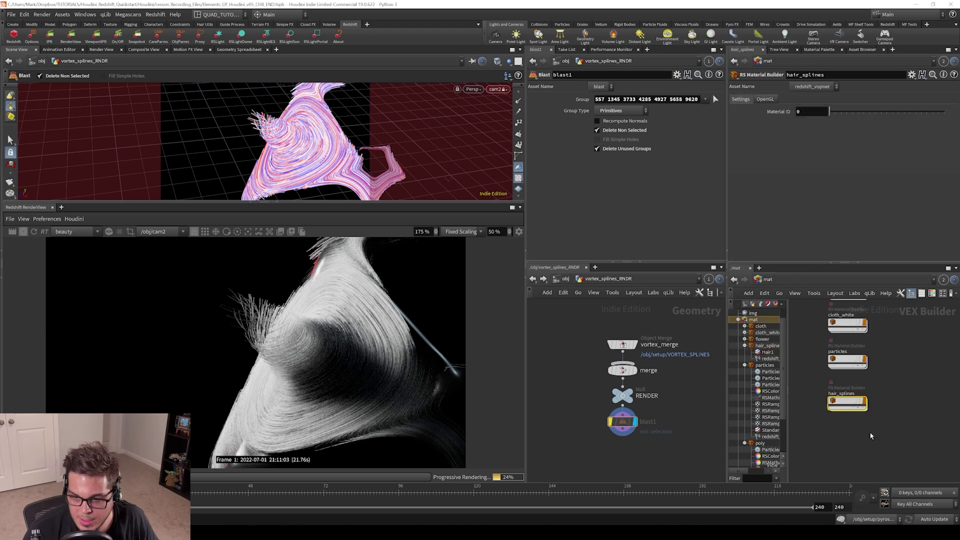
- Add an RS Material Builder to the mat network below the hair_splines material
middle_drag(871, 436, 873, 406)
key(Tab)
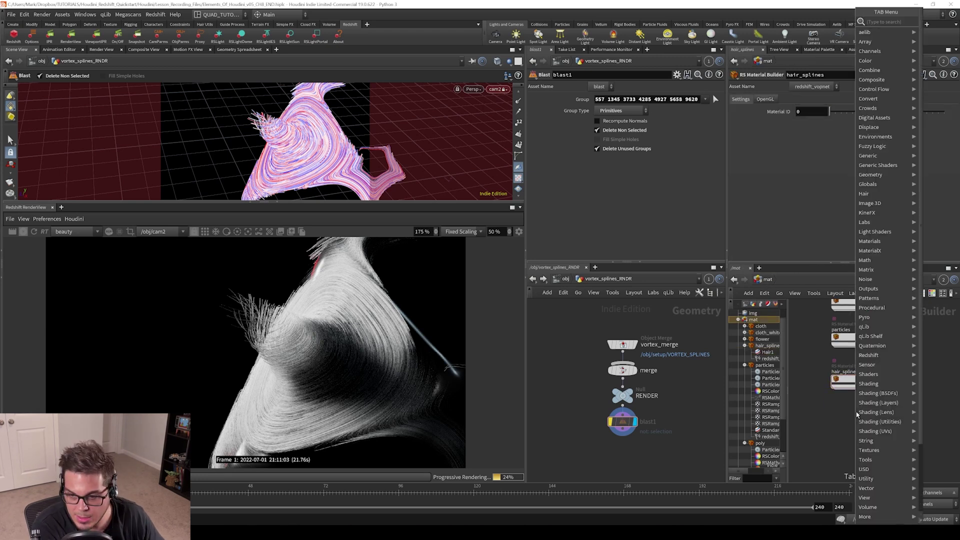
text(rs materi)
key(Down)
key(Down)
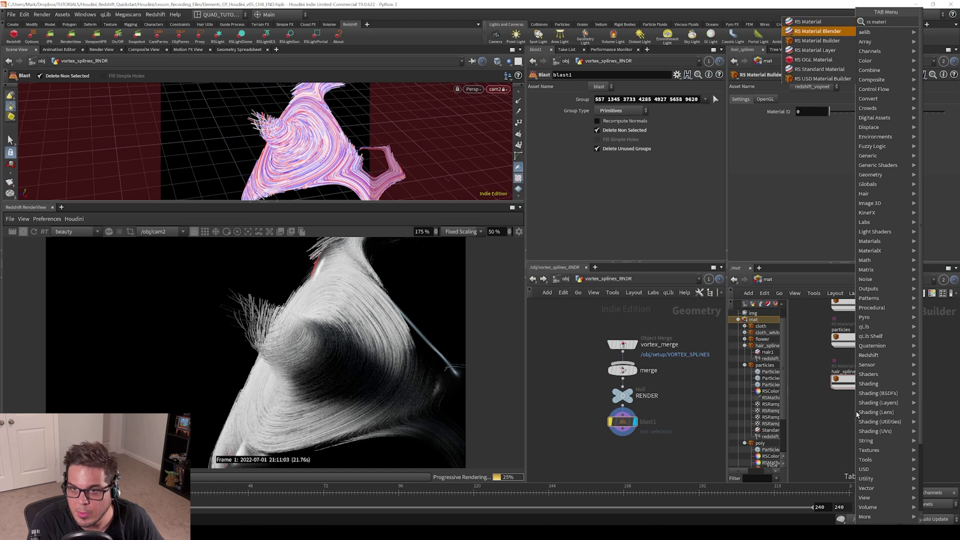
key(Return)
click(855, 409)
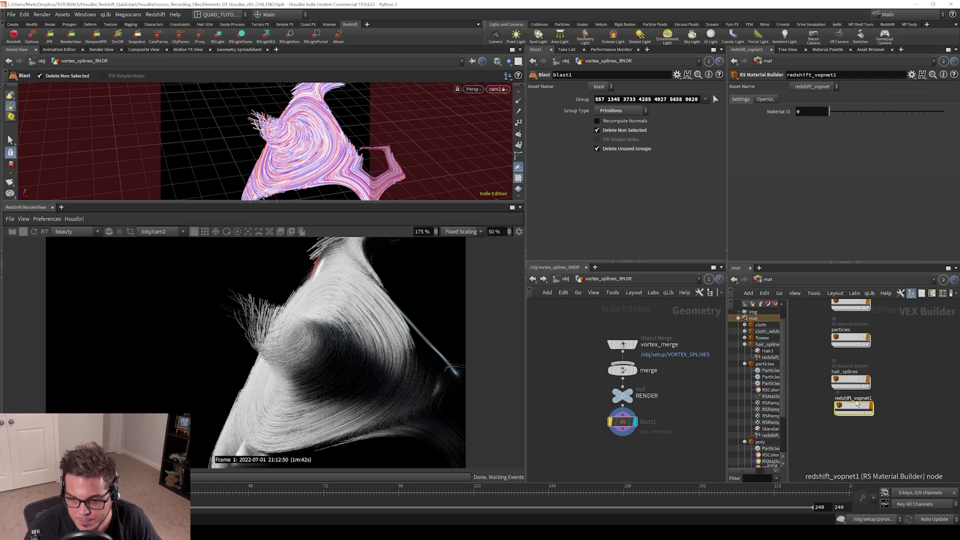
- Align the new material builder beneath hair_splines and rename it vortex_splines
drag(893, 410, 896, 409)
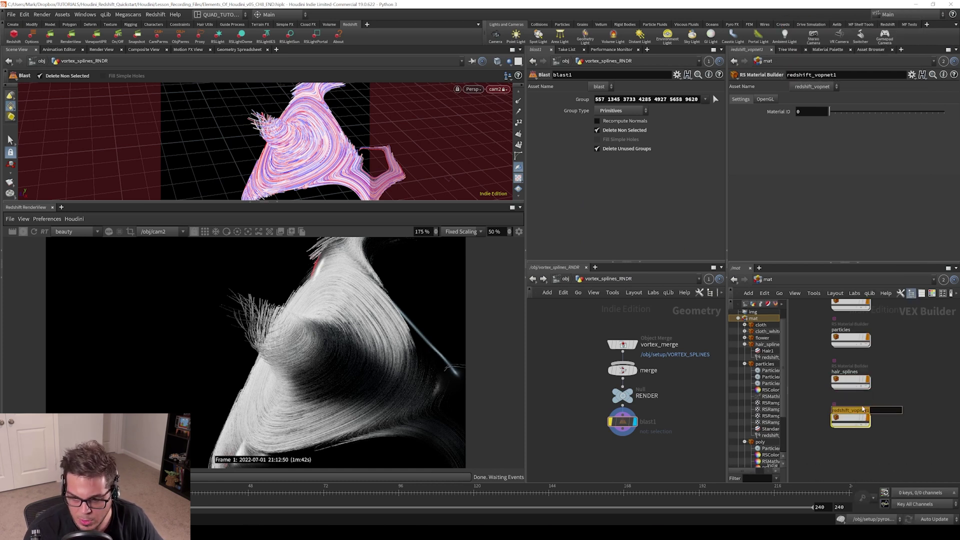
text(vortex_)
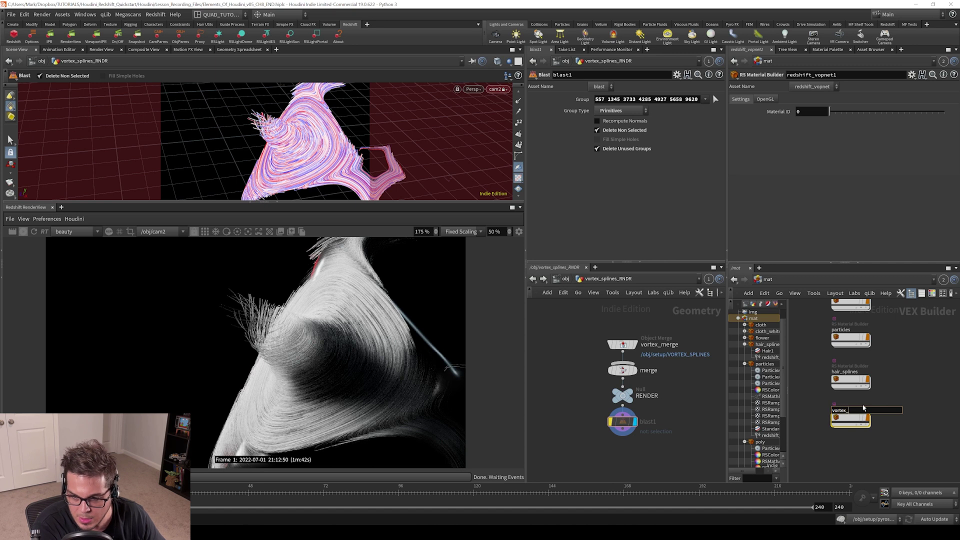
text(splines)
key(Return)
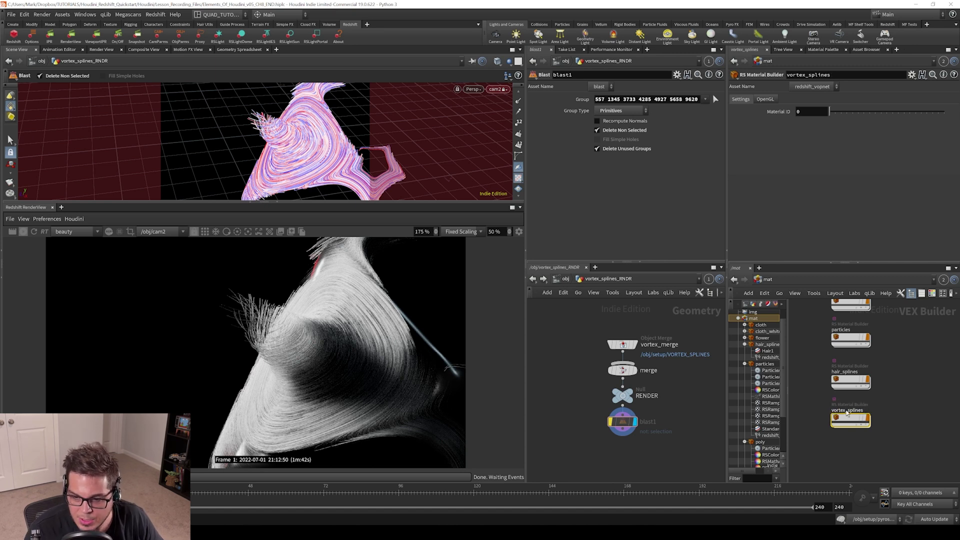
- Open the vortex_splines material network and delete its default StandardMaterial1 node
double_click(849, 418)
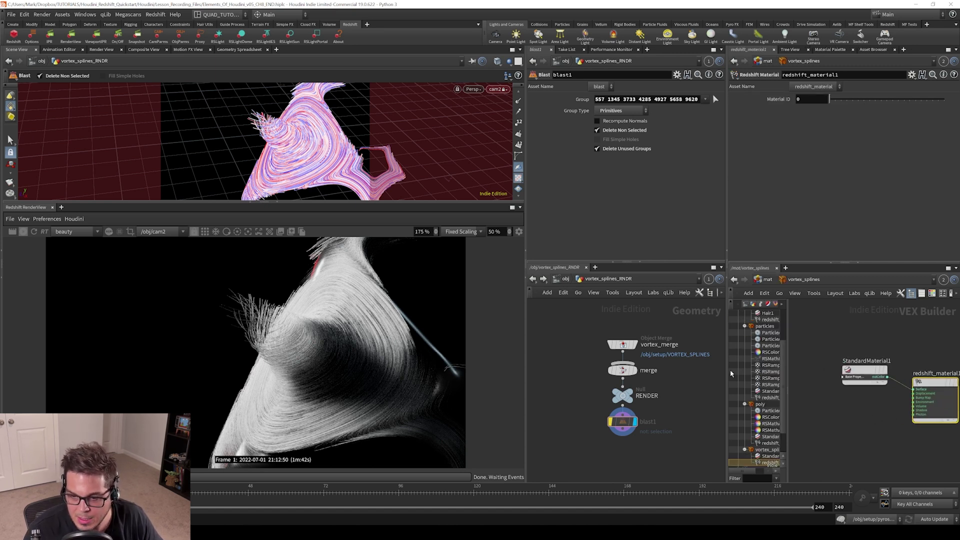
drag(726, 371, 679, 371)
click(840, 373)
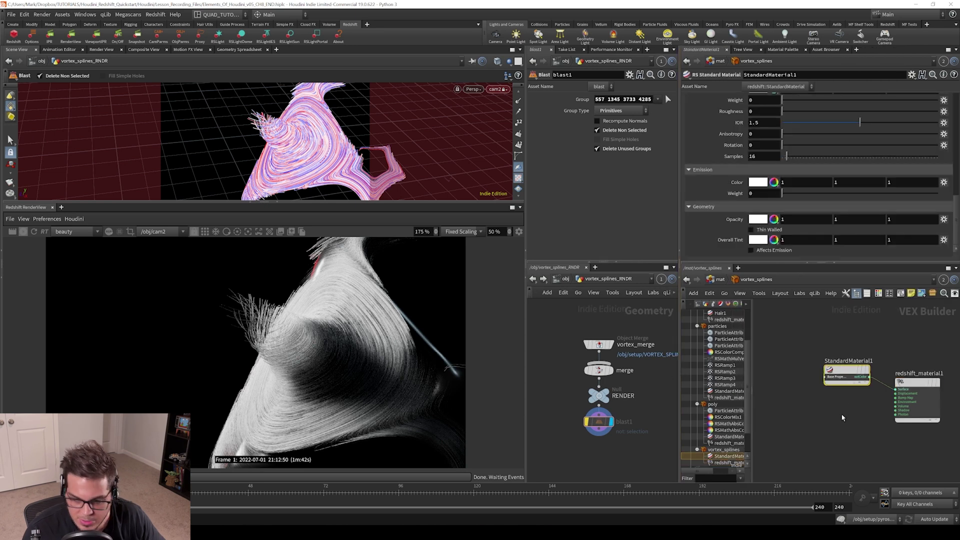
key(Delete)
- Add an RS Material node and connect its output colour to the Surface input of redshift_material1
key(Tab)
text(rs)
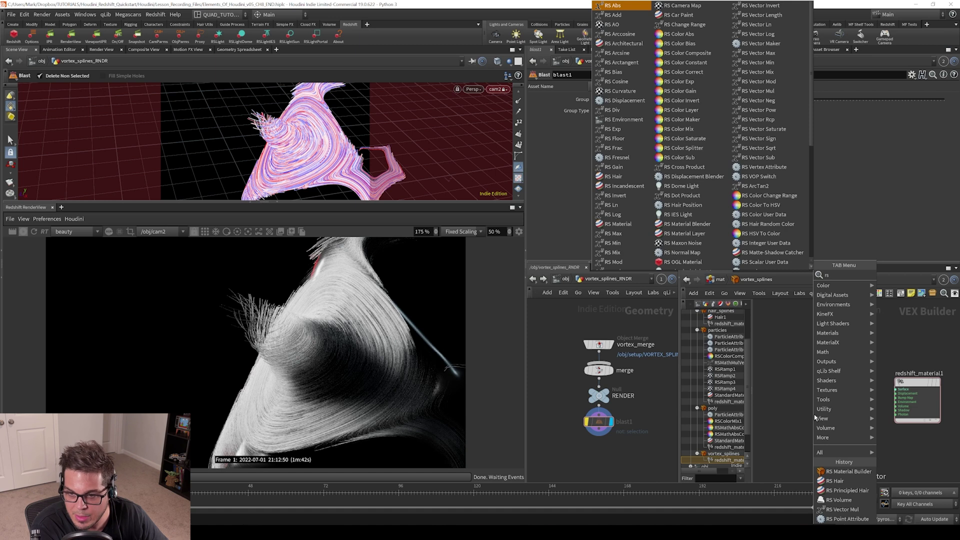
text( mater)
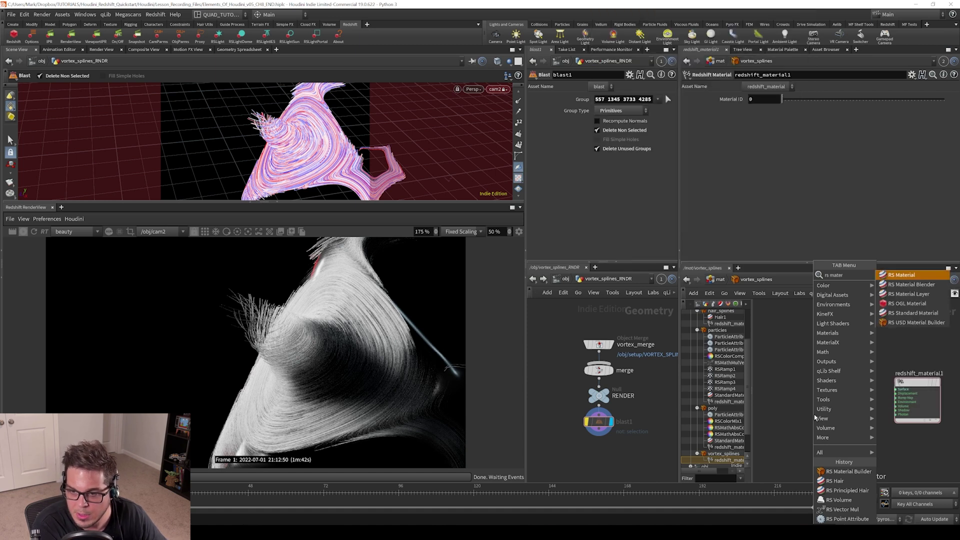
key(Return)
click(815, 418)
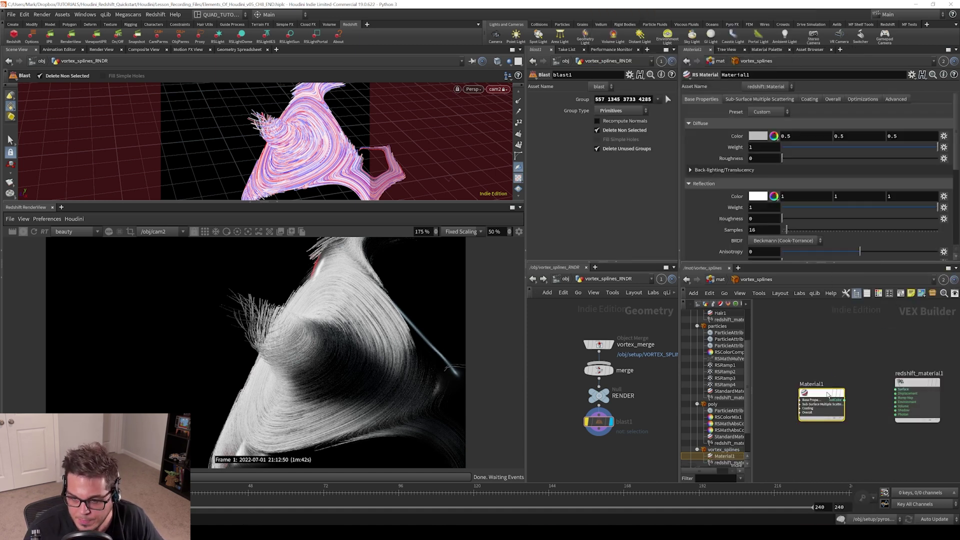
drag(849, 389, 896, 390)
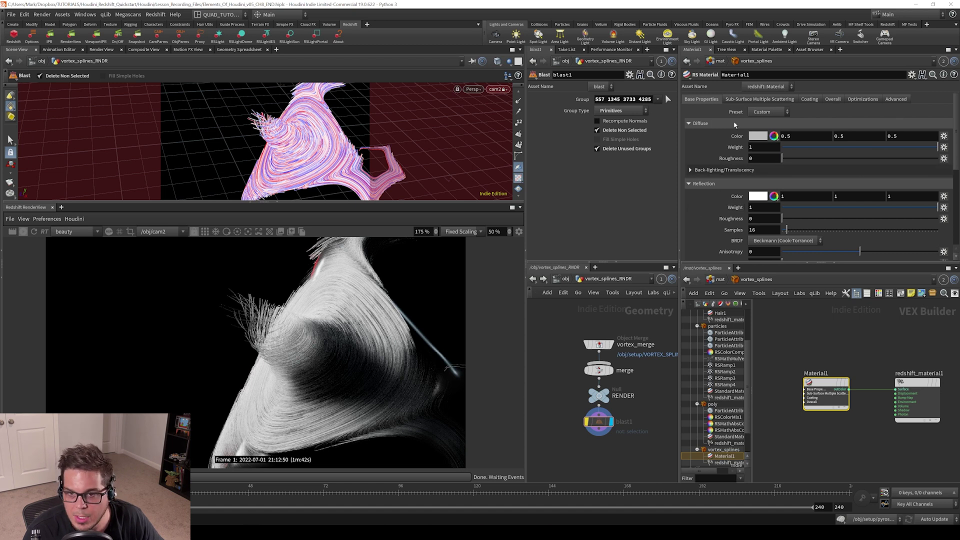
- Set the back-lighting/translucency weight of the RS Material to 0.5
click(708, 171)
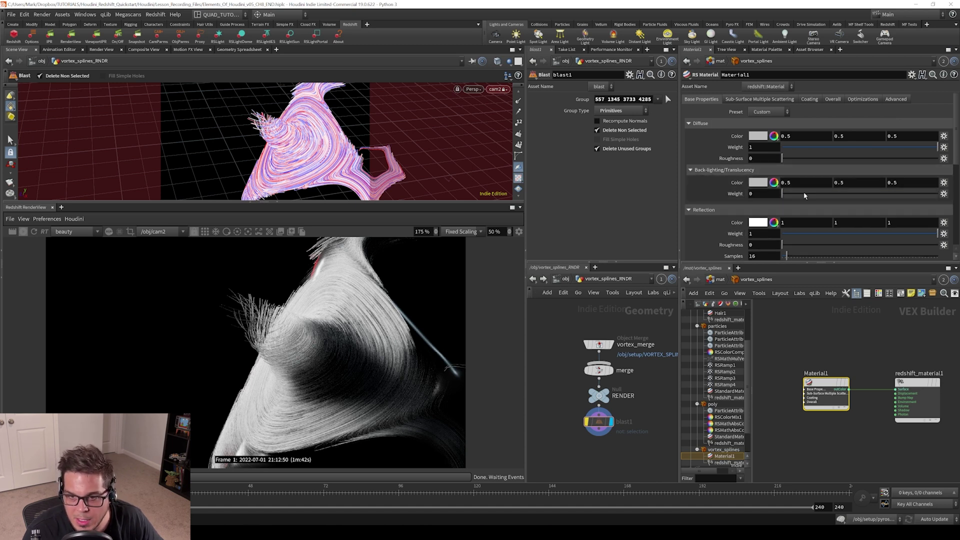
click(764, 194)
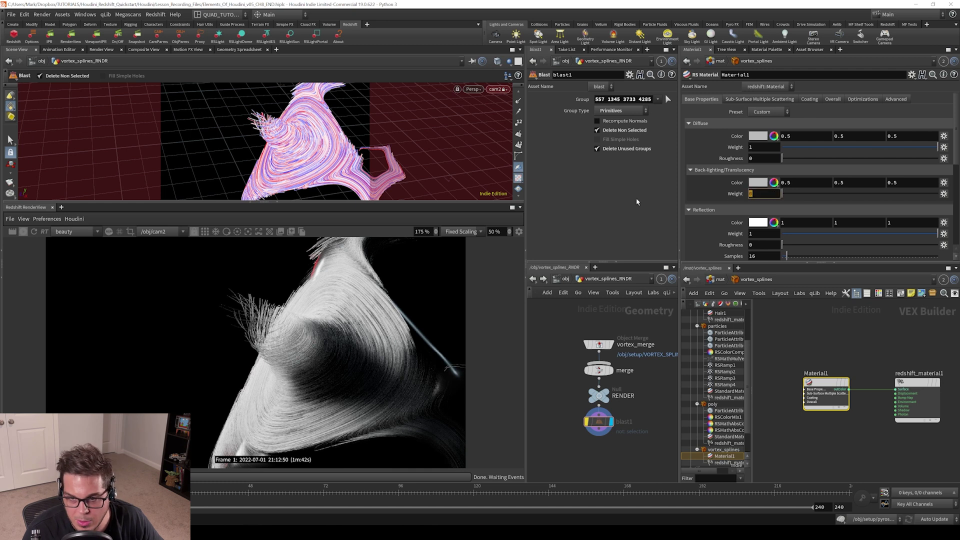
text(.5)
key(Return)
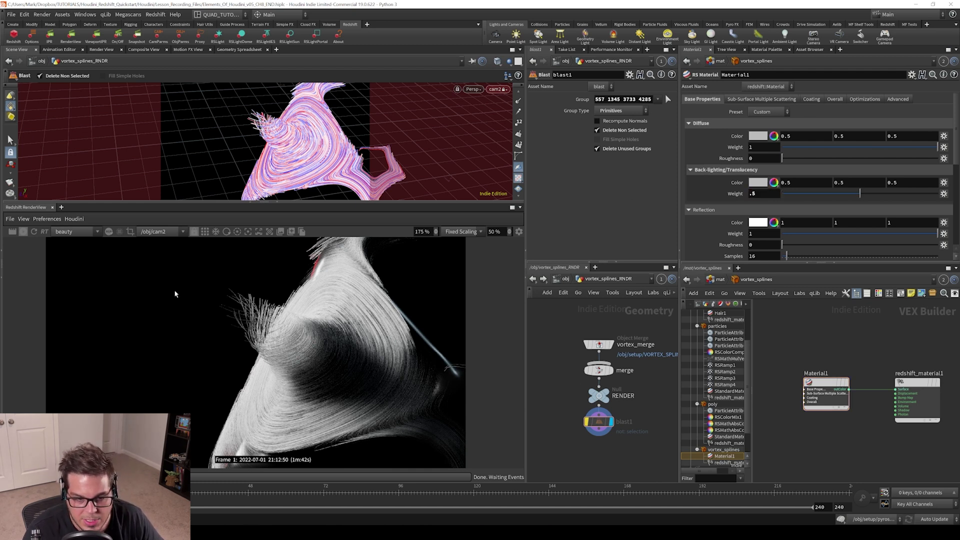
- Assign the /mat/vortex_splines material to the vortex_splines_RNDR object
click(565, 279)
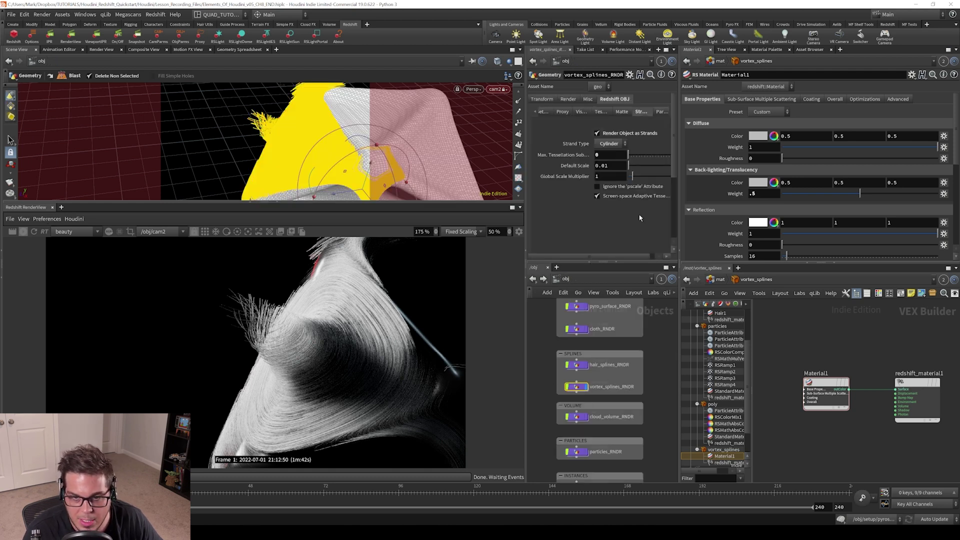
click(565, 99)
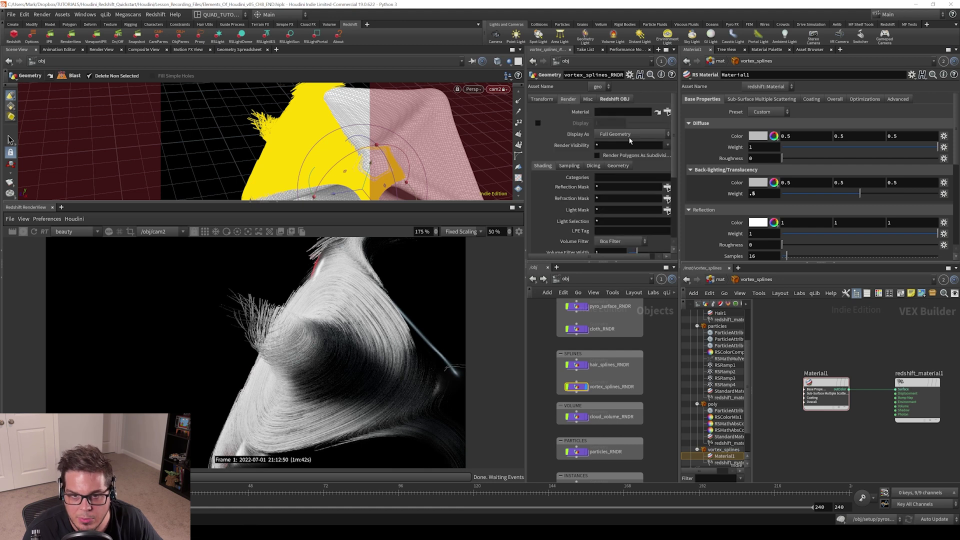
click(667, 112)
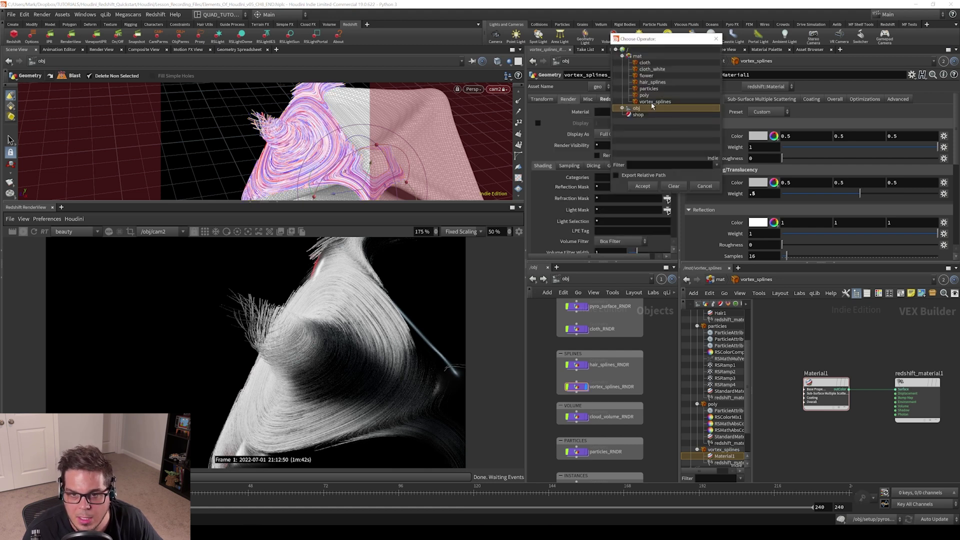
click(653, 101)
click(642, 187)
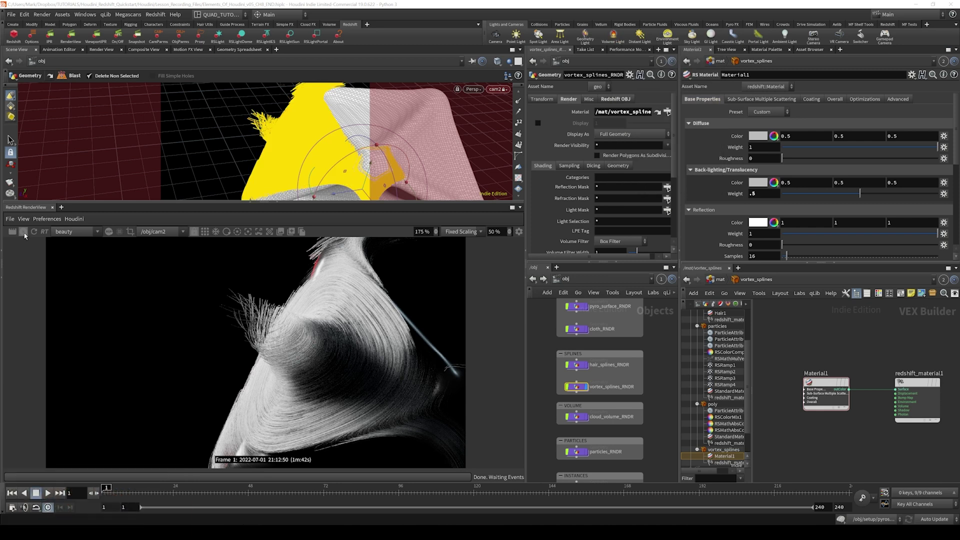
- Start the interactive Redshift render and save the scene
click(23, 231)
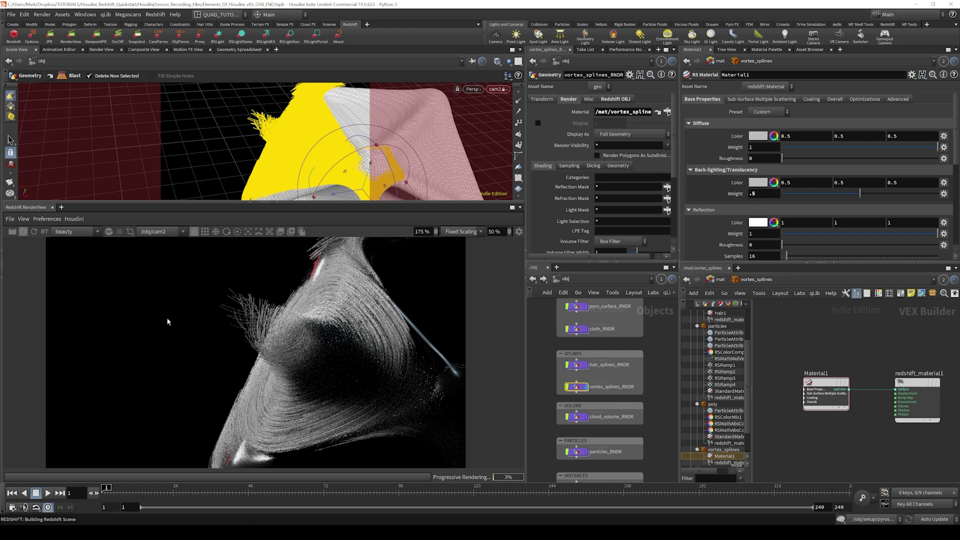
key(ctrl+s)
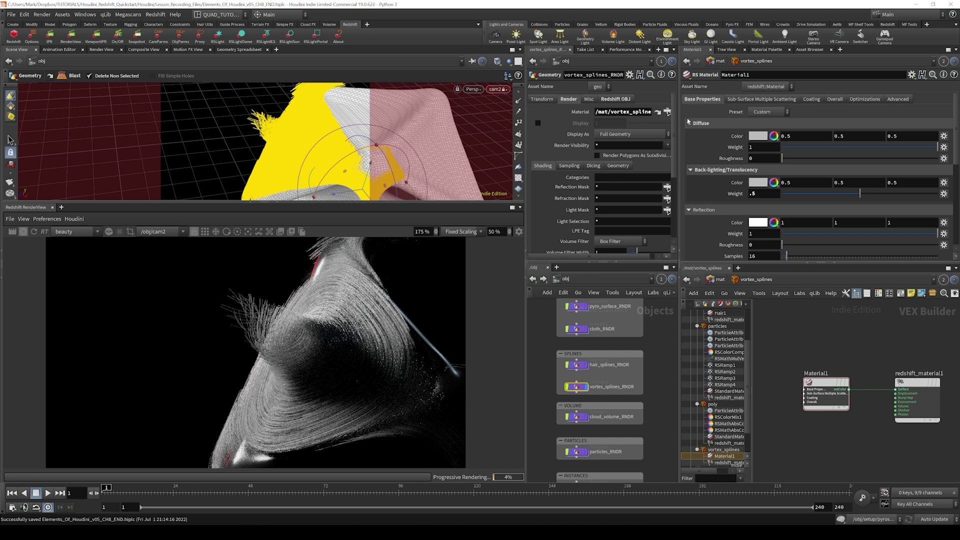
- Raise the material's diffuse colour to 0.8 grey and limit the render to a region over the upper part of the swirl
mouse_move(737, 136)
middle_down()
mouse_move(729, 137)
mouse_move(750, 139)
middle_up()
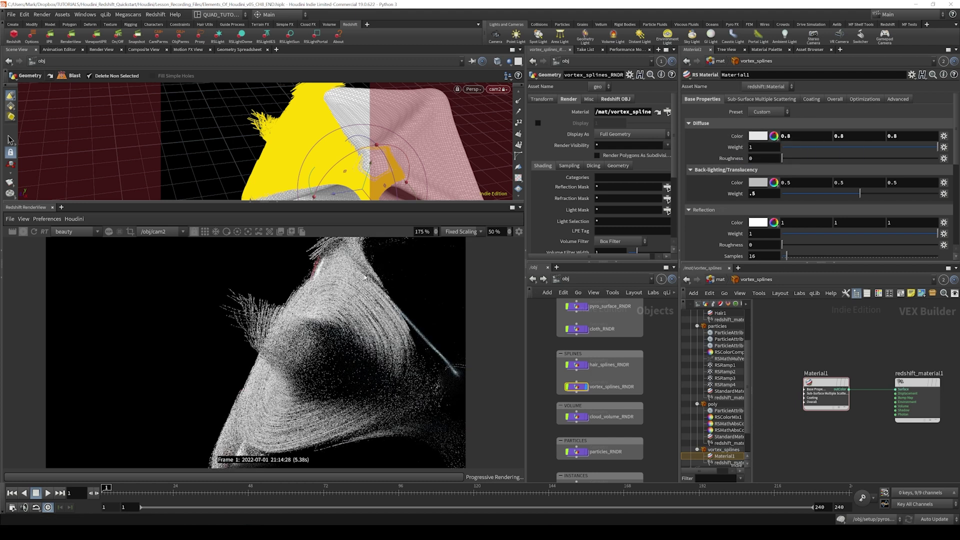
drag(302, 271, 407, 350)
scroll(353, 297, up, 10)
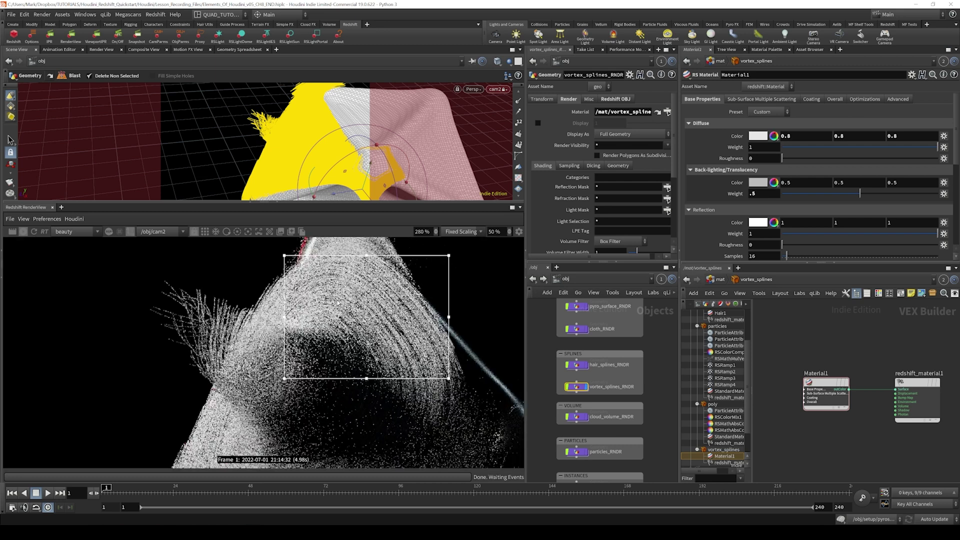
scroll(354, 297, down, 6)
scroll(364, 357, up, 4)
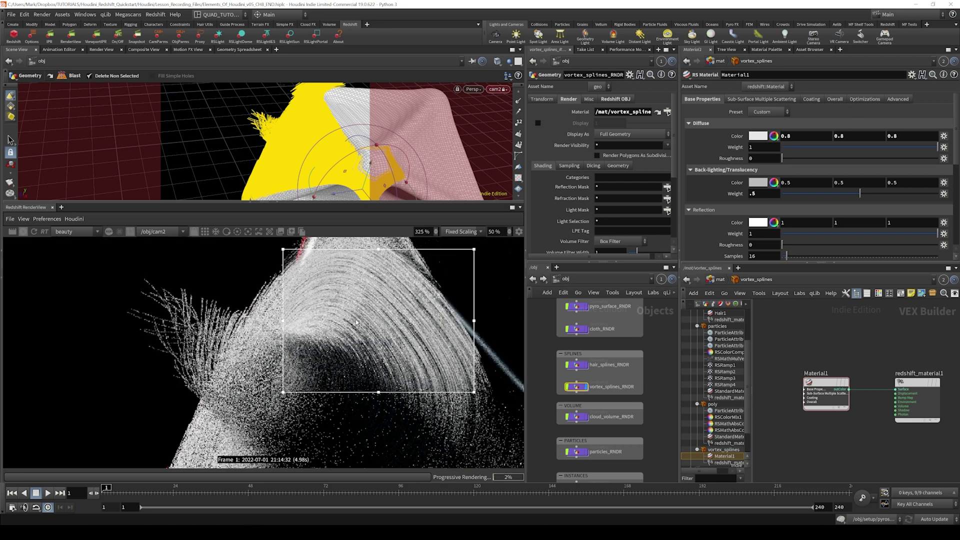
- Set the material's reflection roughness to 0.9
scroll(822, 227, down, 1)
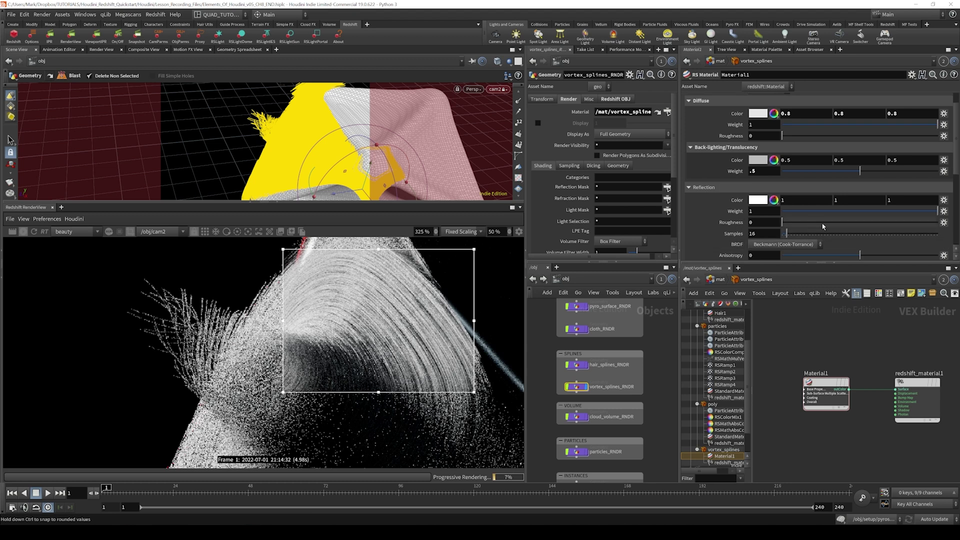
drag(835, 224, 918, 224)
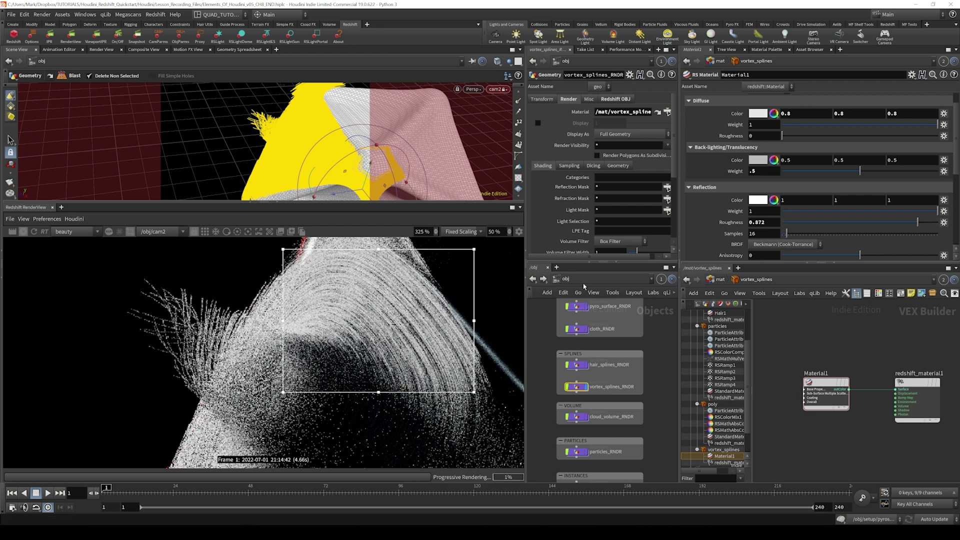
double_click(760, 222)
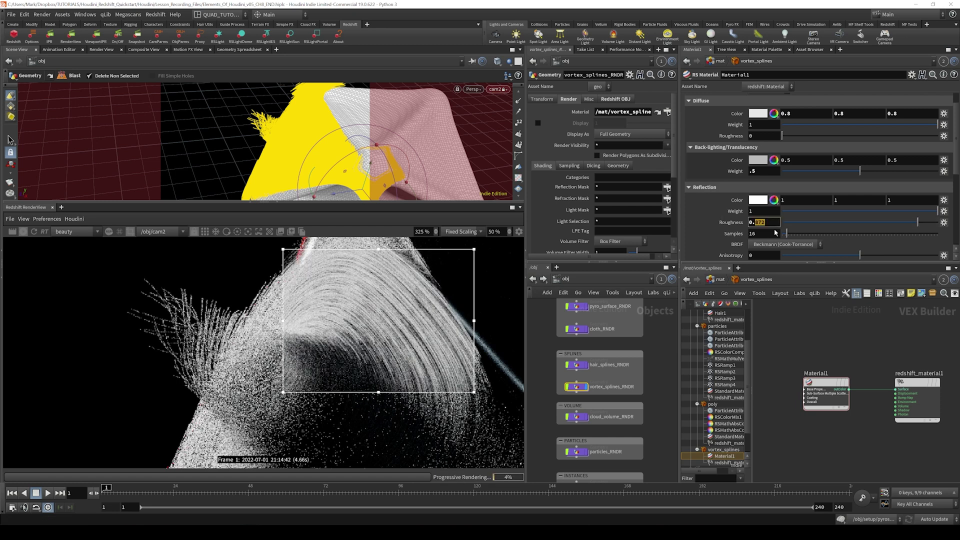
text(9)
key(Return)
- Inspect the strands up close and redraw the render region larger to cover the whole vortex and the loose hairs
scroll(370, 331, up, 5)
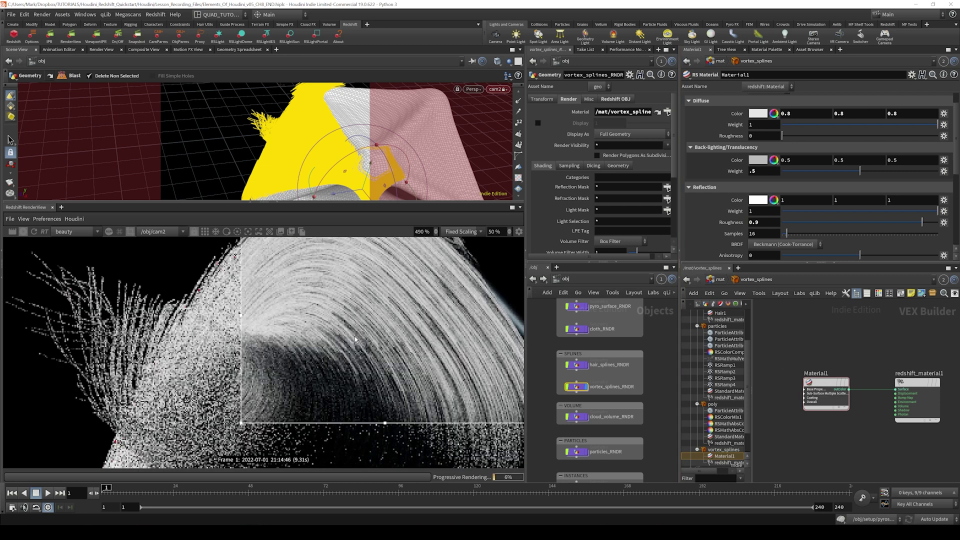
scroll(349, 336, down, 8)
scroll(339, 339, up, 3)
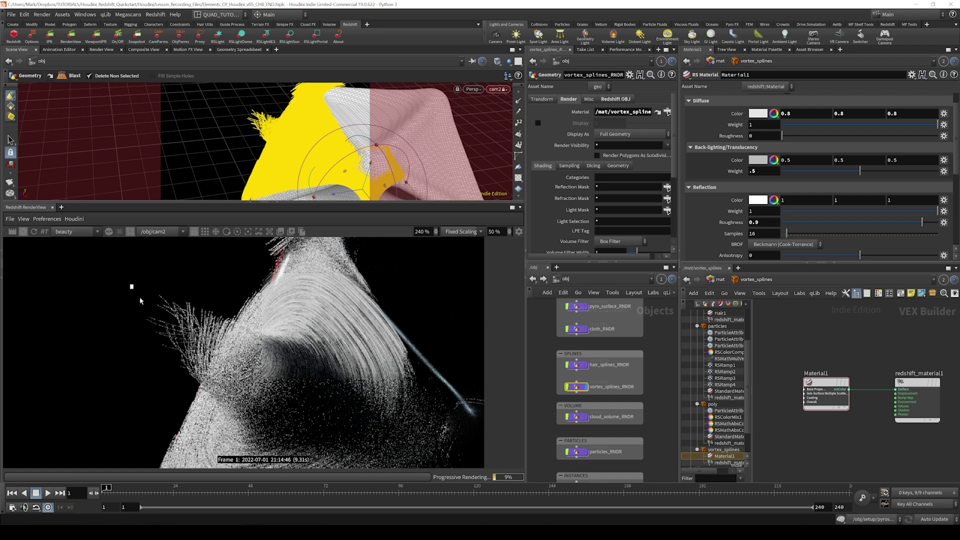
drag(129, 285, 436, 471)
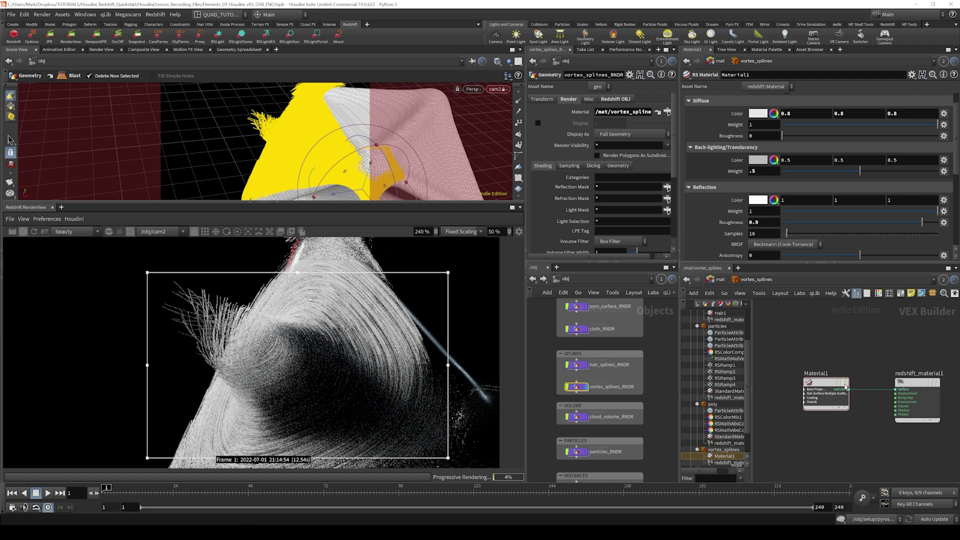
- Add an RS Point Attribute node ahead of Material1 in the vortex_splines material network
middle_drag(815, 441, 840, 423)
scroll(852, 432, down, 3)
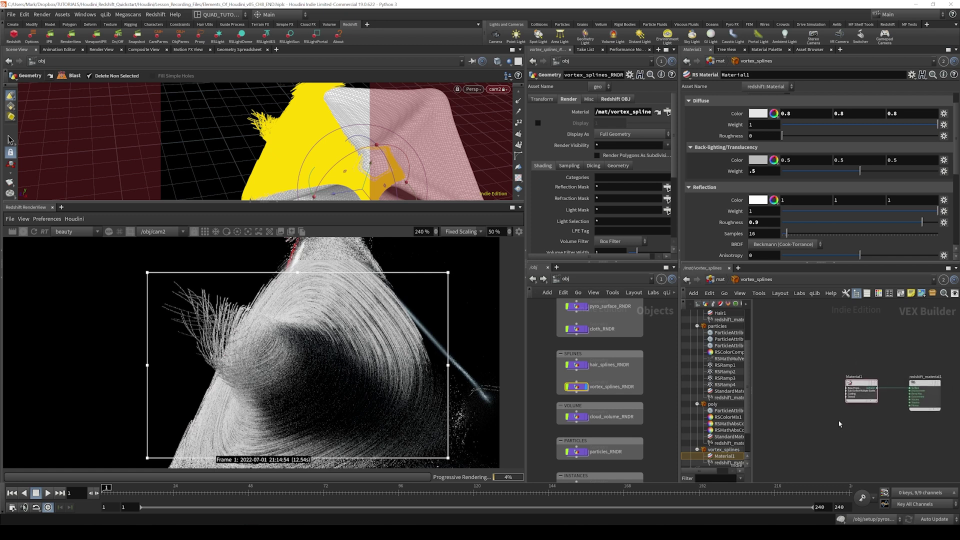
click(794, 392)
key(Tab)
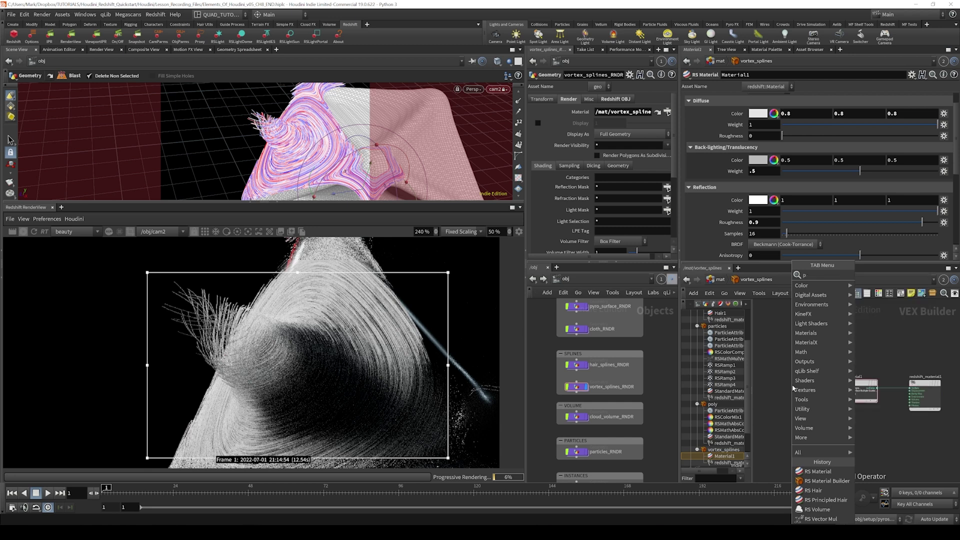
text(part)
key(Return)
click(785, 393)
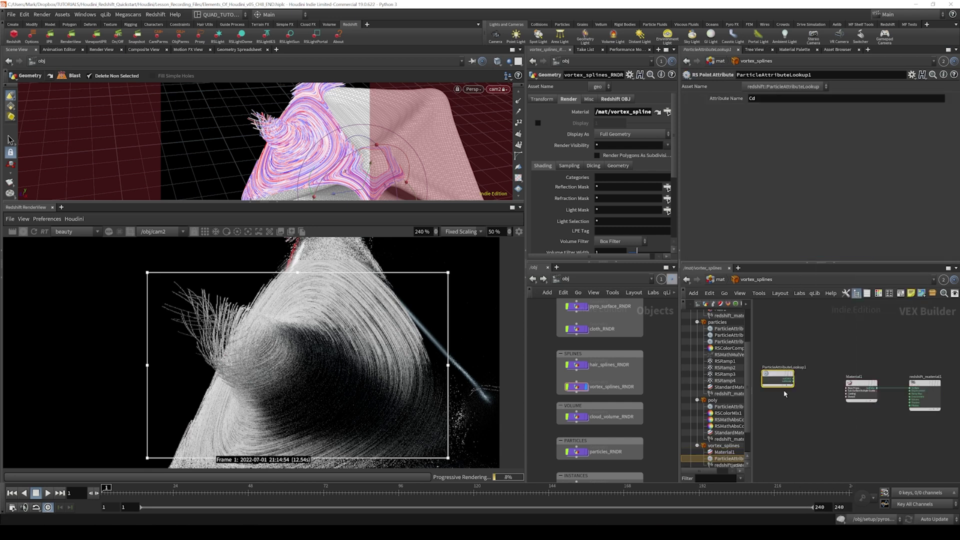
- Save the scene and open the vortex_splines_RNDR geometry network
double_click(766, 97)
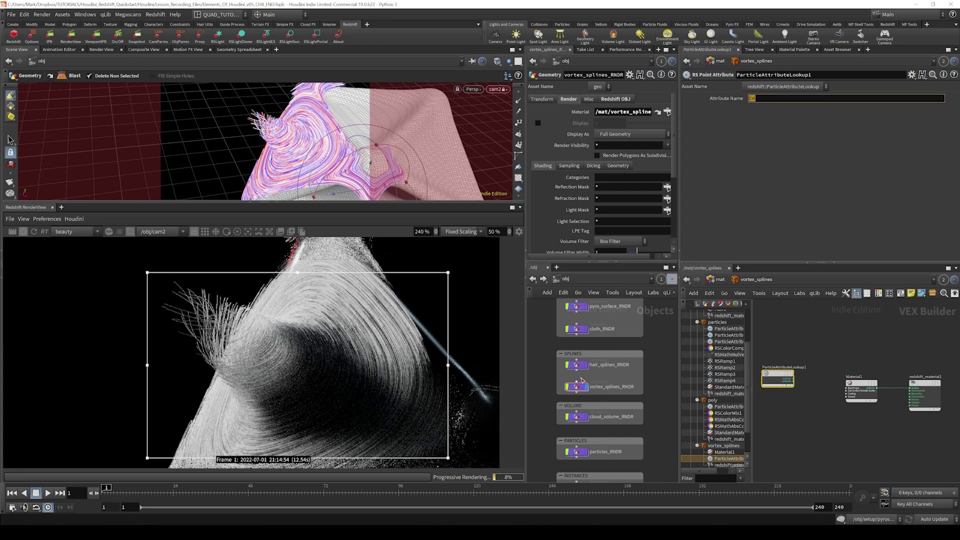
scroll(588, 392, up, 3)
key(ctrl+s)
double_click(588, 391)
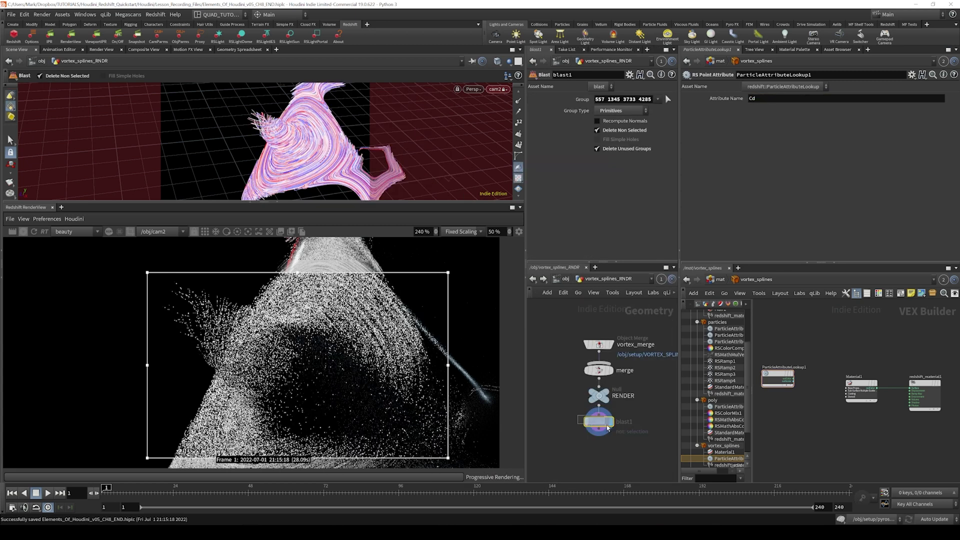
- Copy the curveu attribute name from blast1's node info into the RS Point Attribute node's attribute name
middle_click(618, 429)
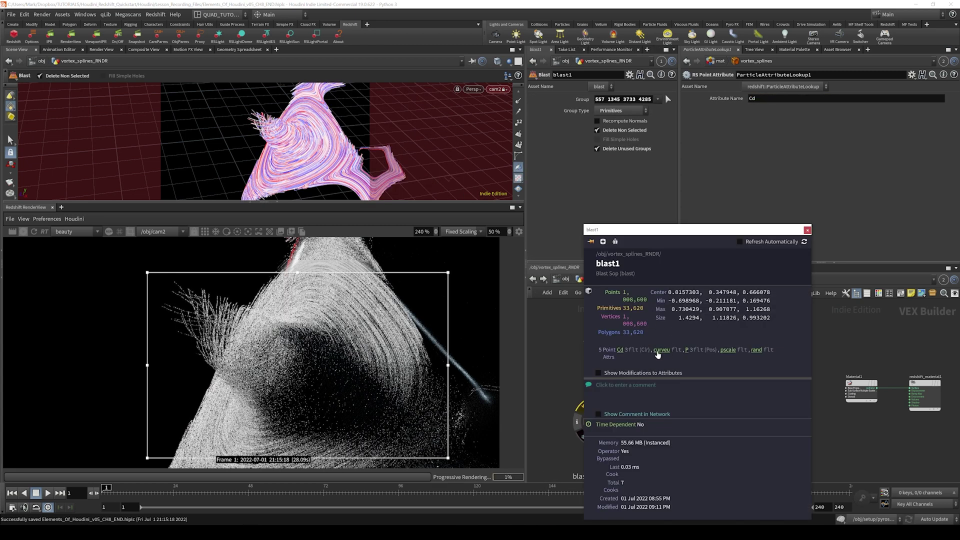
drag(675, 351, 655, 354)
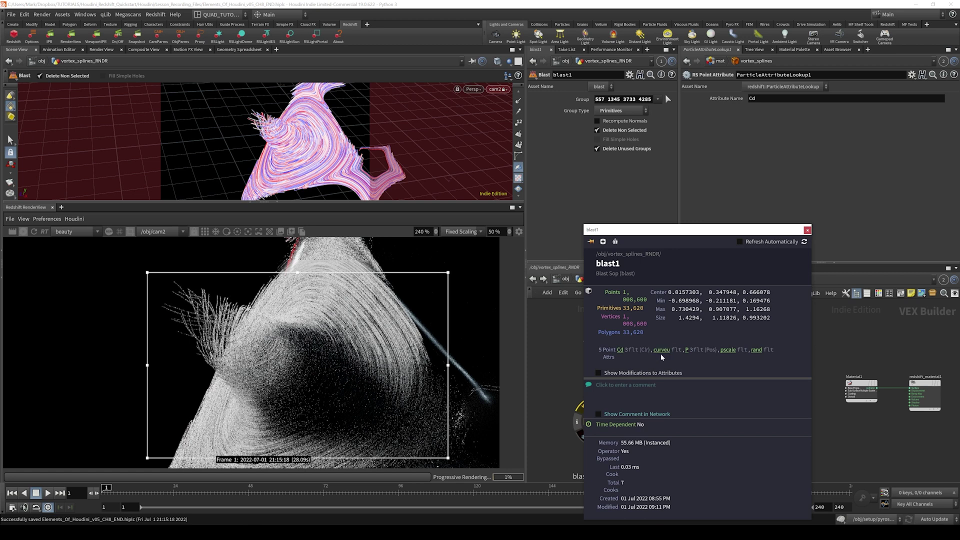
double_click(669, 355)
key(ctrl+c)
drag(769, 99, 731, 105)
key(ctrl+v)
key(Return)
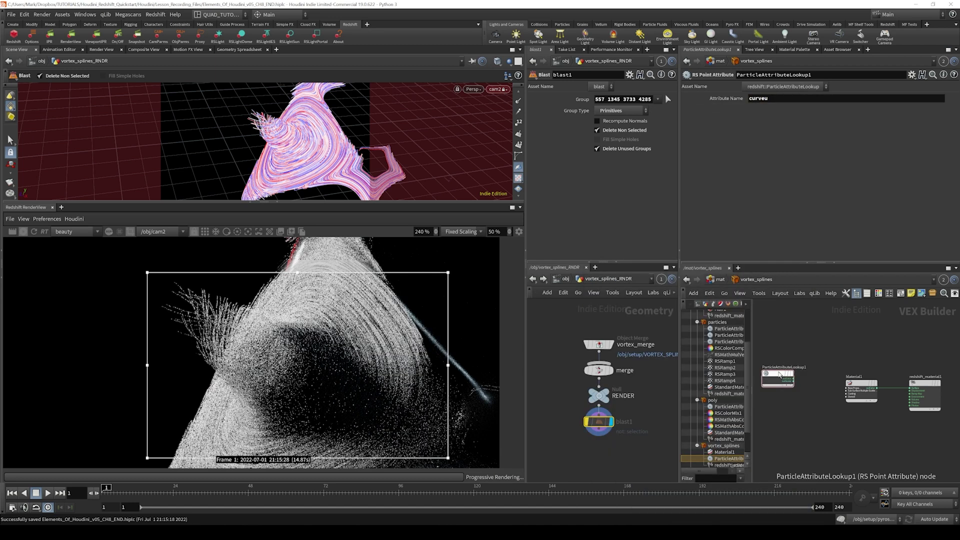
- Connect the RS Point Attribute node's color output to the emission_color input of Material1
drag(795, 382, 798, 404)
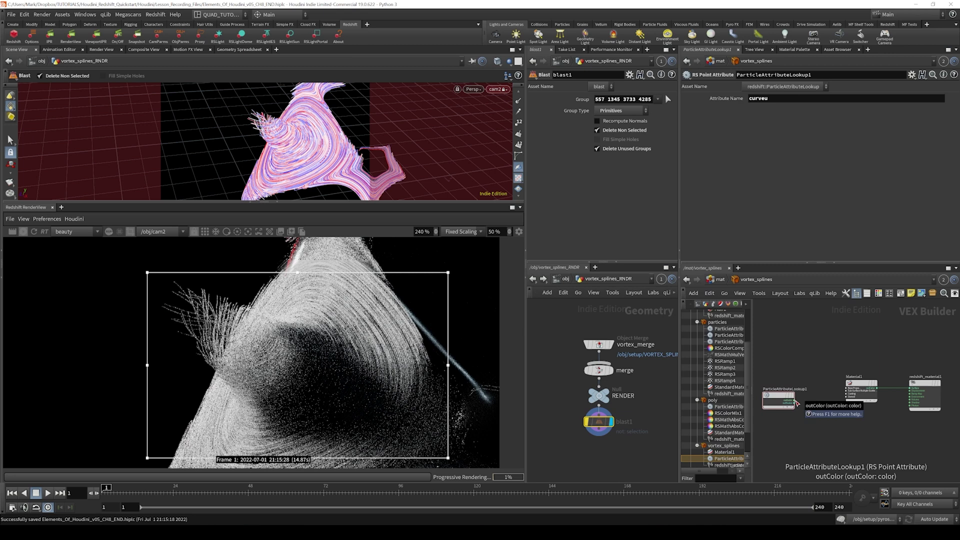
drag(796, 404, 840, 400)
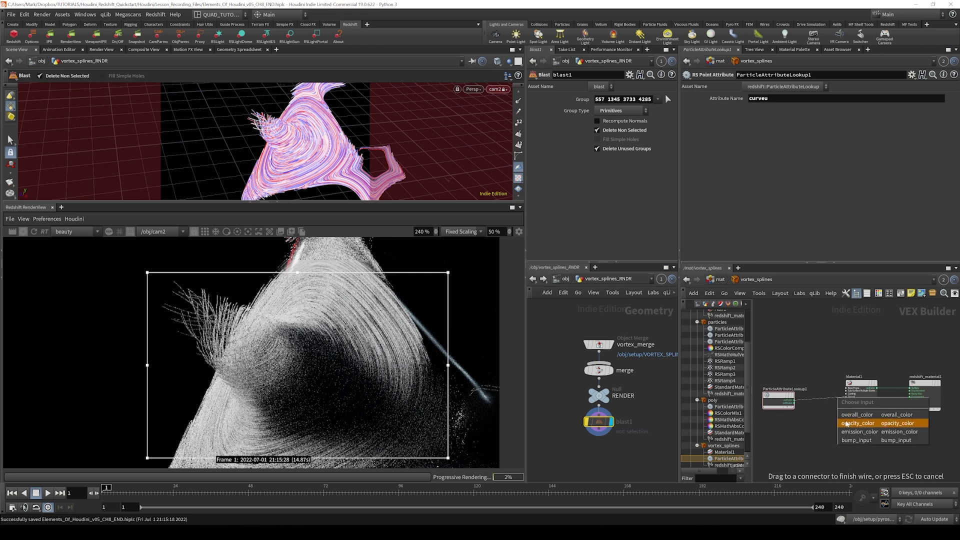
click(858, 423)
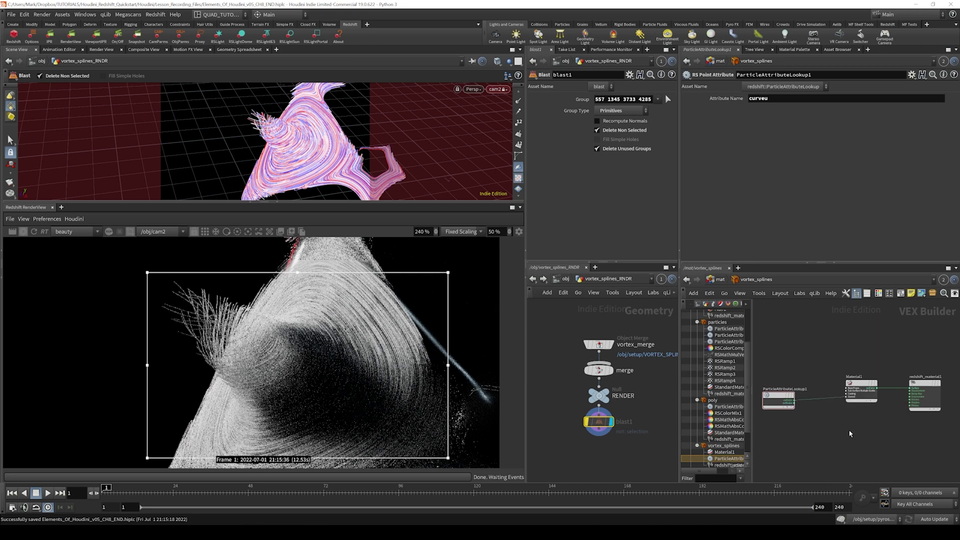
- Try emission weights of 2 and 10 in Material1's overall settings
click(862, 390)
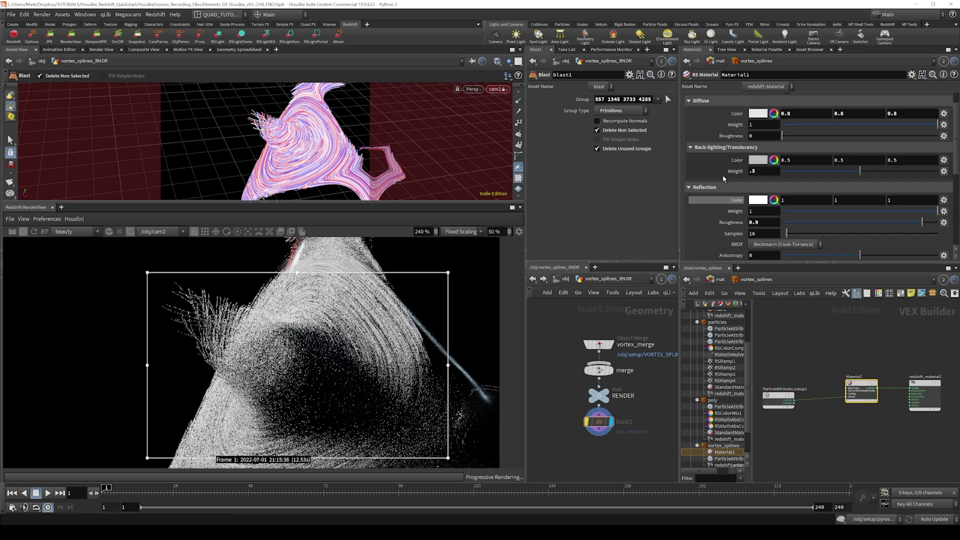
scroll(702, 228, down, 2)
scroll(702, 227, up, 3)
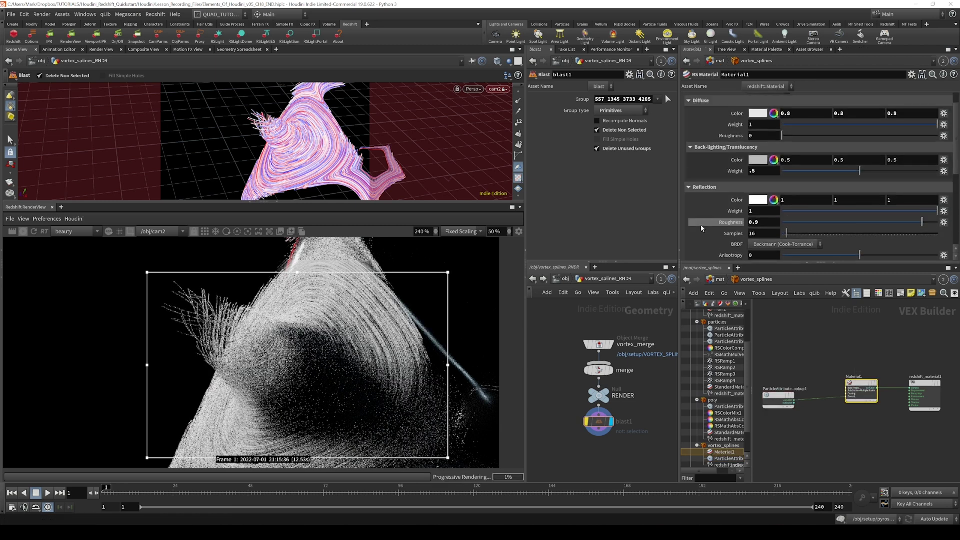
click(836, 100)
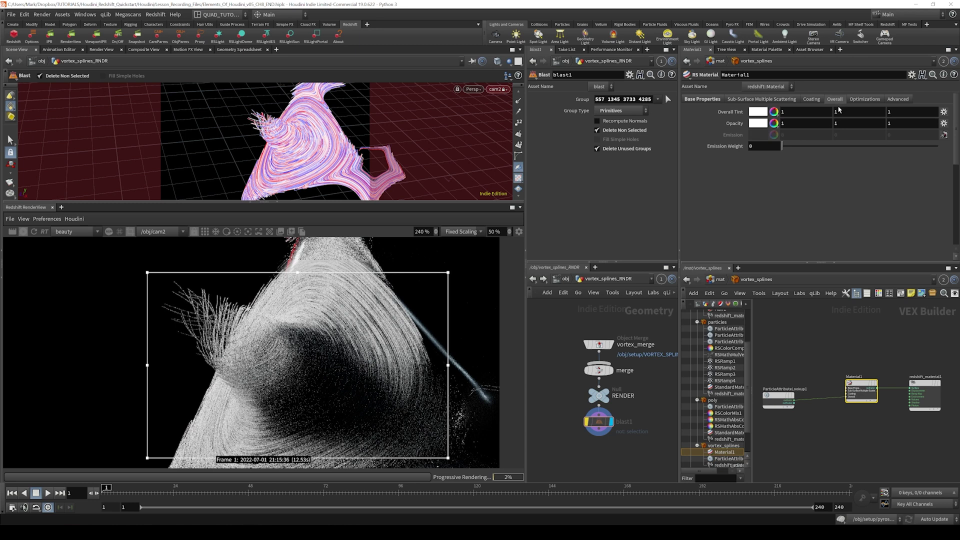
click(755, 146)
text(2)
key(Return)
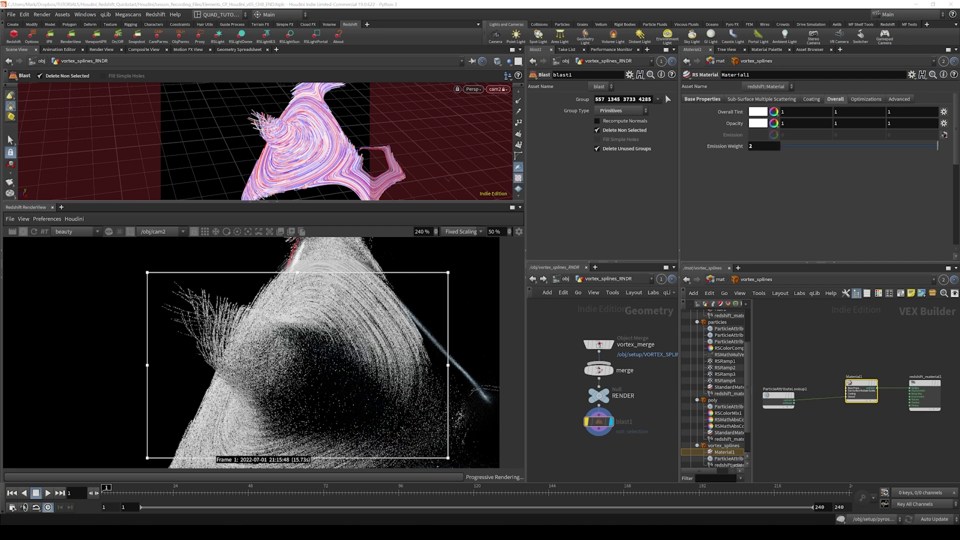
click(757, 146)
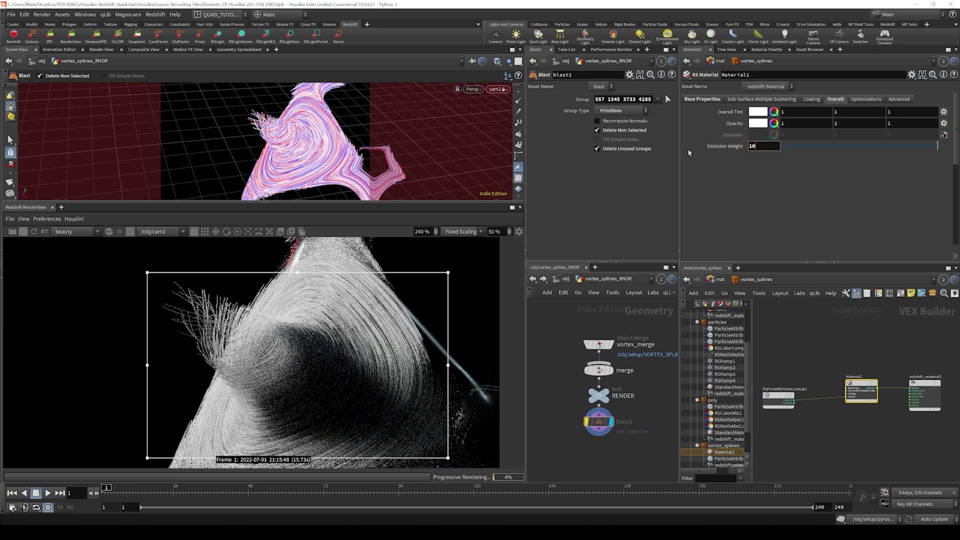
key(Return)
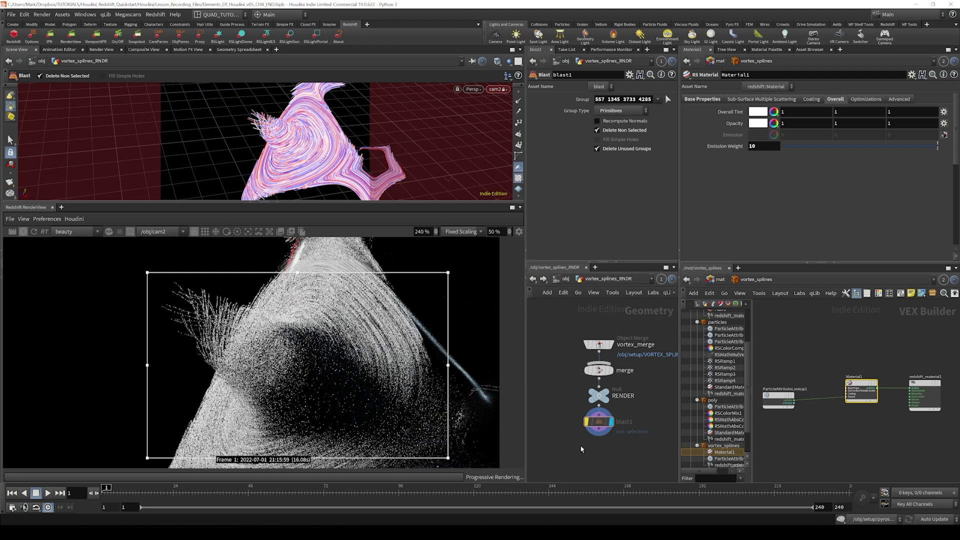
- Check the RS Point Attribute and Material1 settings, restart the Redshift render and save the scene
click(779, 400)
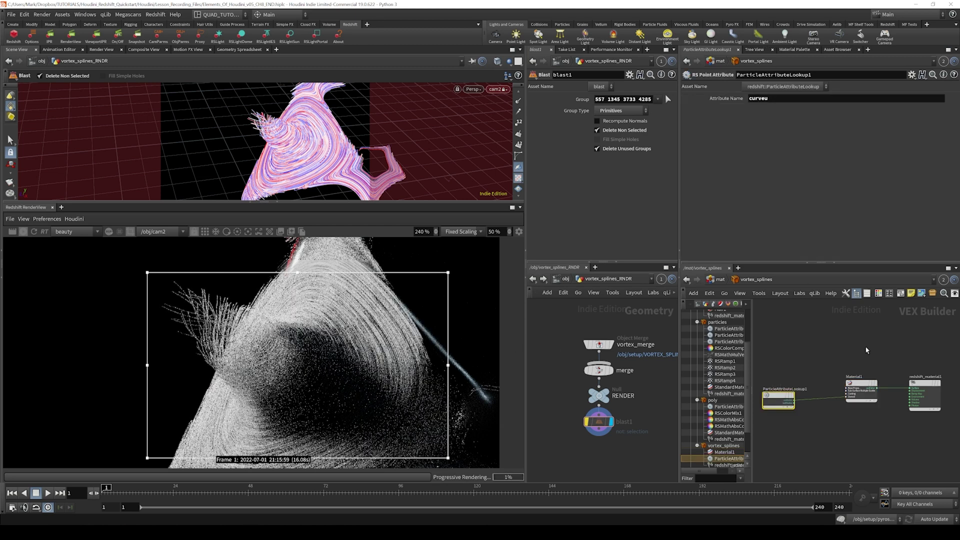
click(861, 390)
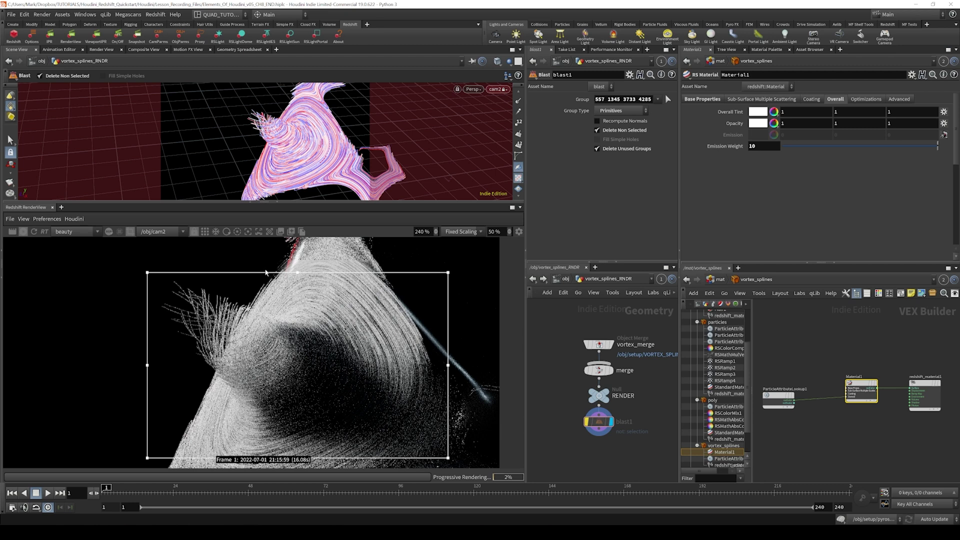
click(33, 231)
key(ctrl+s)
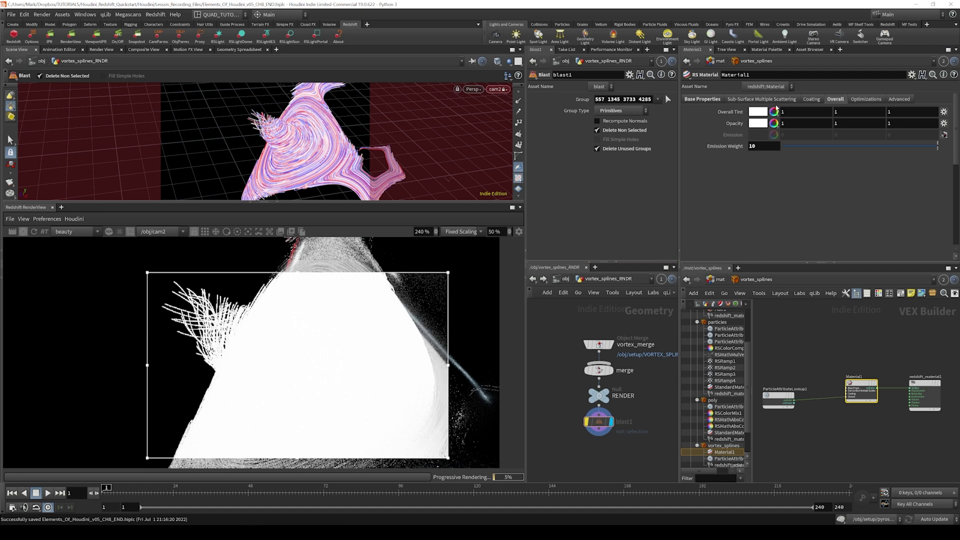
- Set Material1's emission weight to 1
click(766, 146)
text(1)
key(Return)
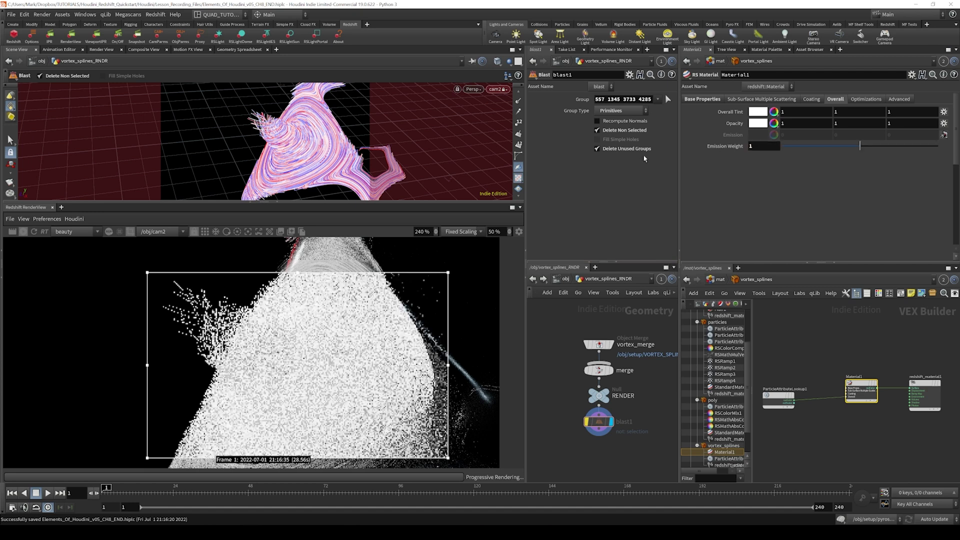
- Inspect the emissive strands area by area and redraw the render region to cover the whole vortex
scroll(377, 419, up, 4)
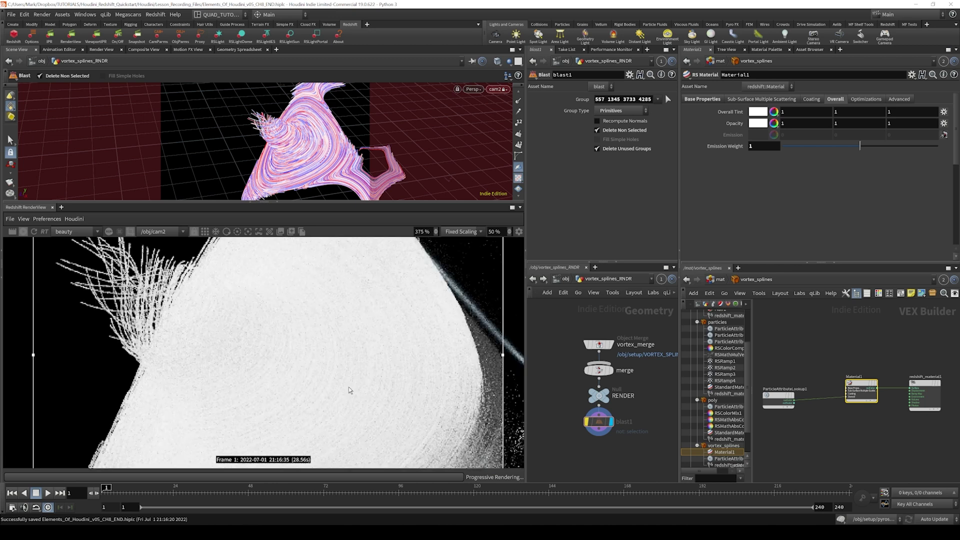
middle_drag(350, 389, 338, 373)
scroll(323, 370, down, 5)
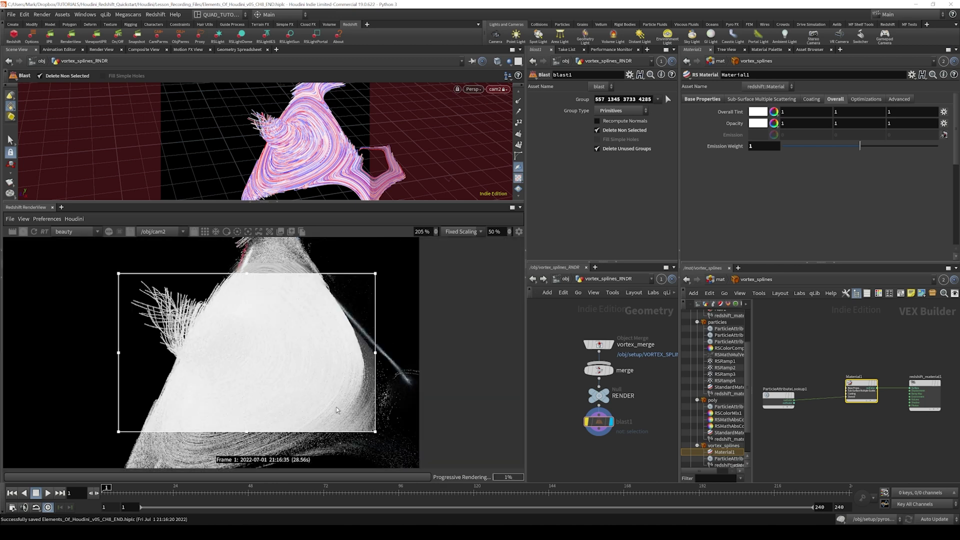
middle_drag(346, 388, 277, 369)
drag(273, 362, 54, 479)
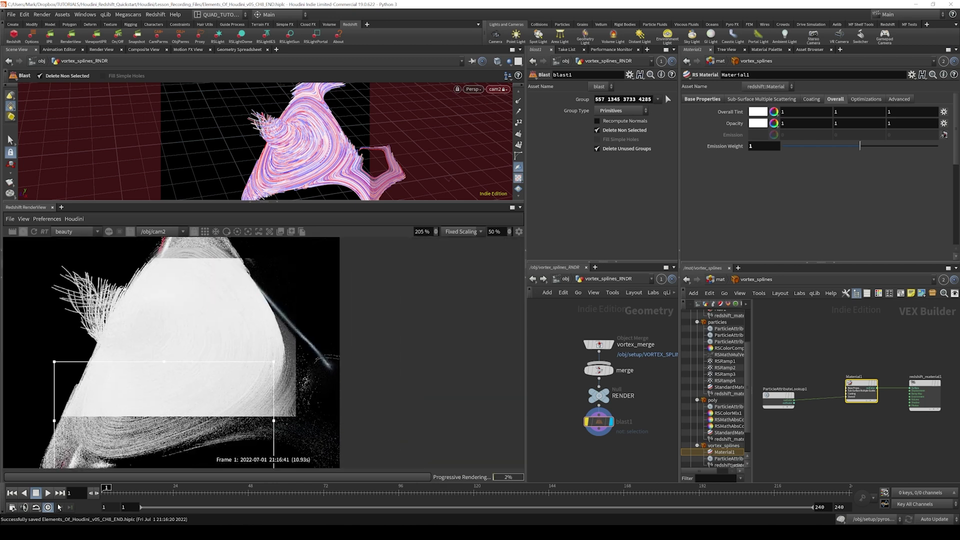
middle_drag(178, 311, 269, 296)
drag(255, 291, 64, 467)
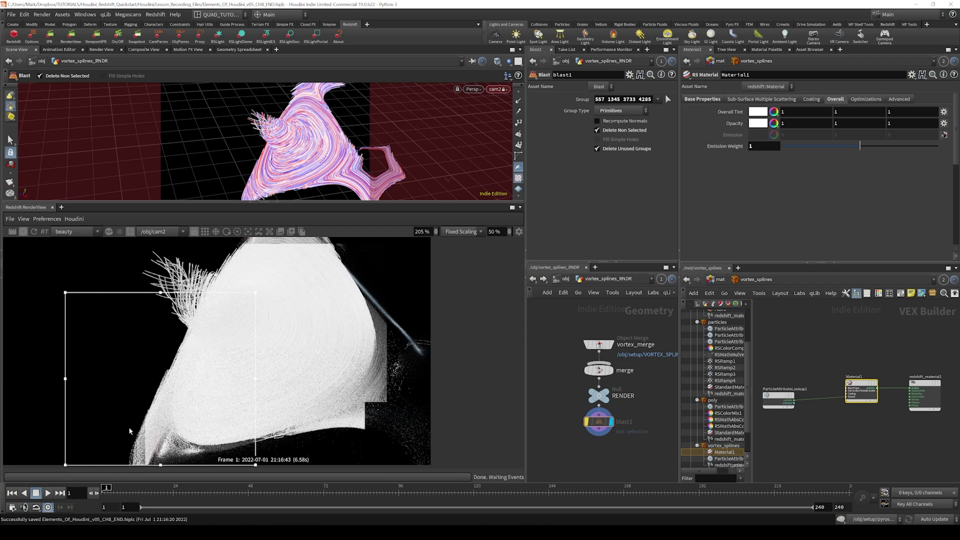
middle_drag(296, 380, 296, 441)
drag(325, 405, 72, 265)
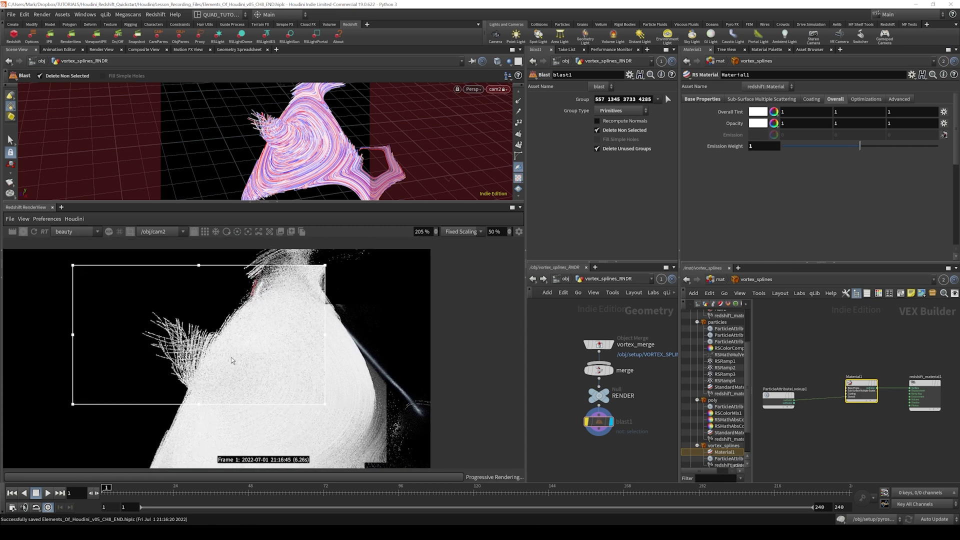
middle_drag(323, 359, 235, 365)
scroll(210, 346, down, 2)
drag(102, 457, 333, 265)
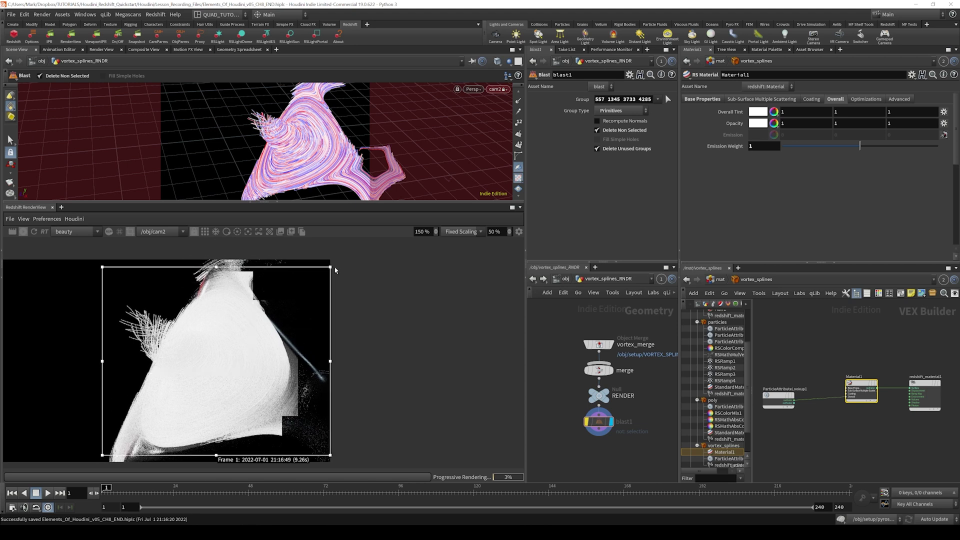
scroll(230, 339, up, 4)
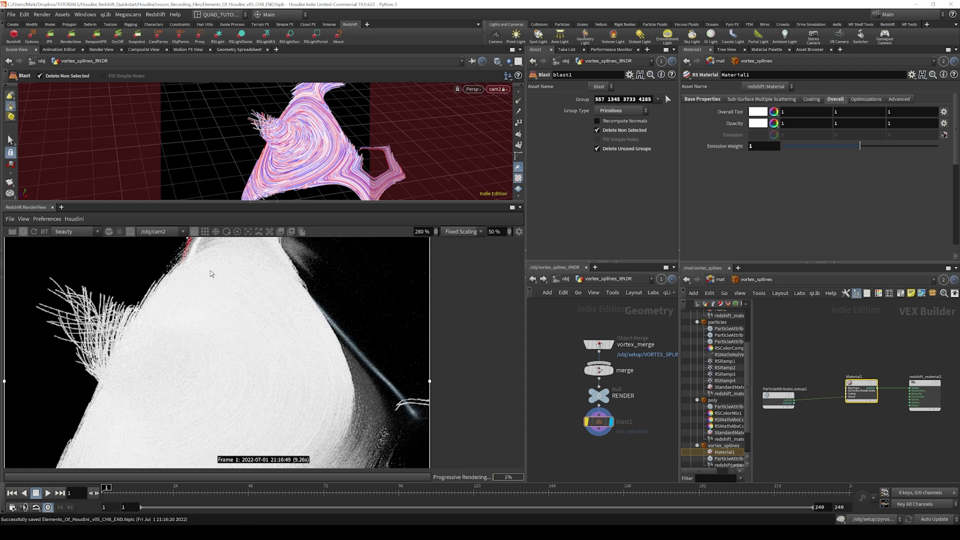
- Add a second RS Point Attribute node below the first one in the vortex_splines material network
scroll(851, 382, up, 2)
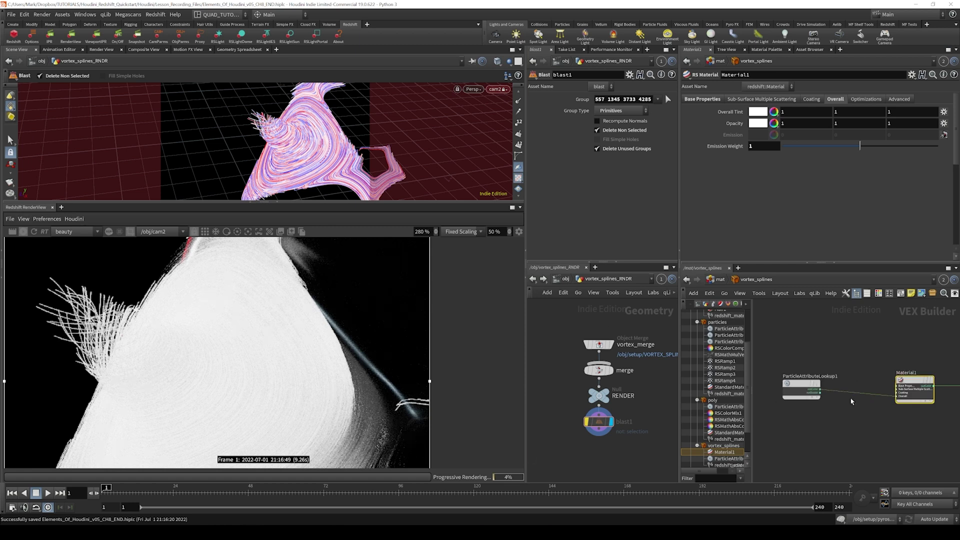
click(788, 437)
key(Tab)
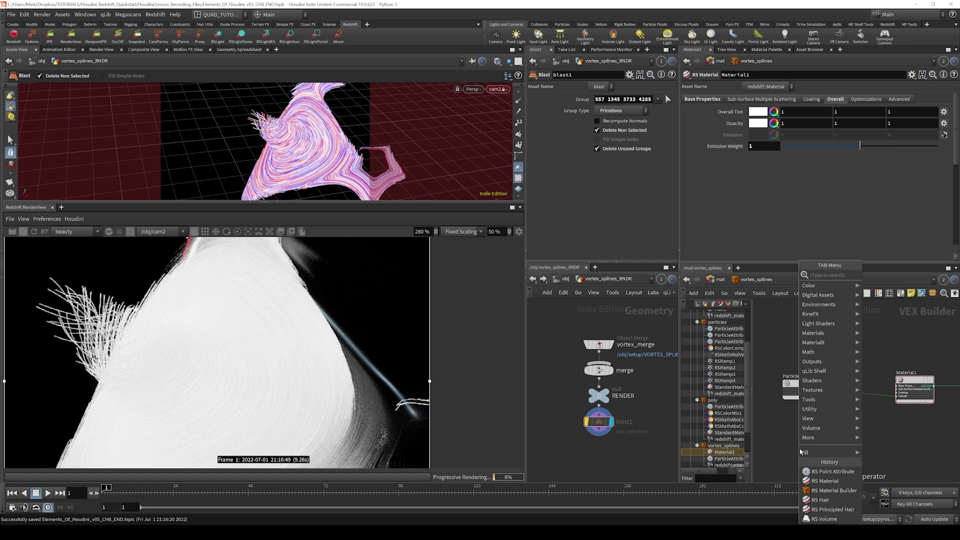
text(po)
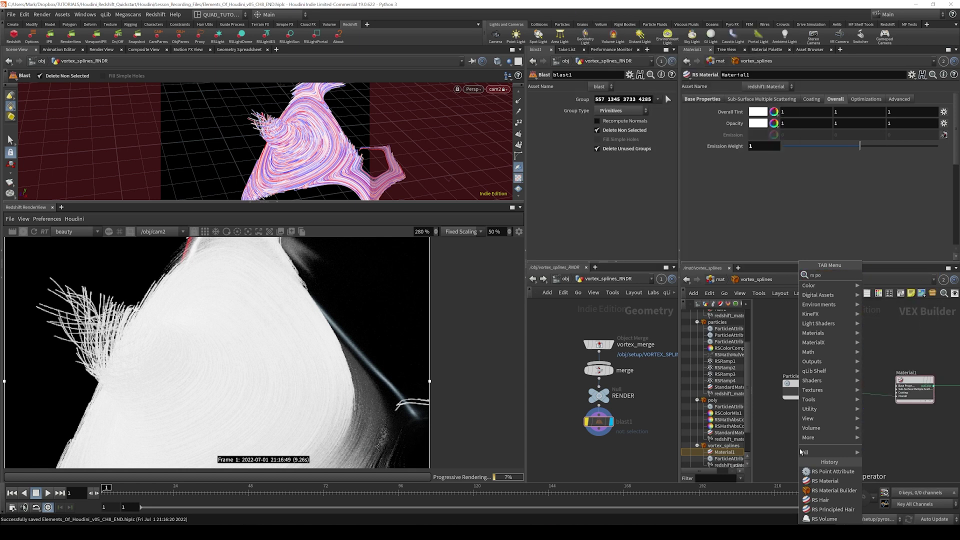
key(Return)
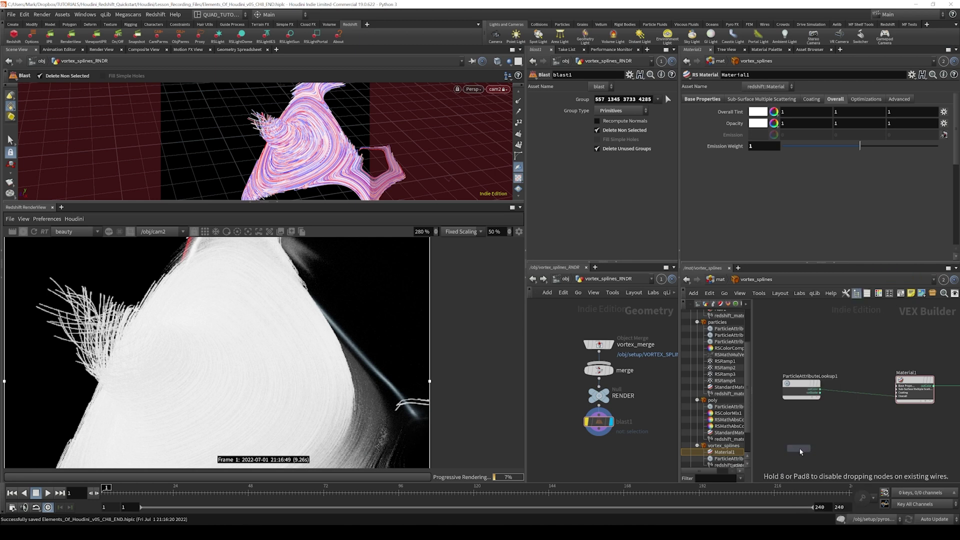
click(800, 451)
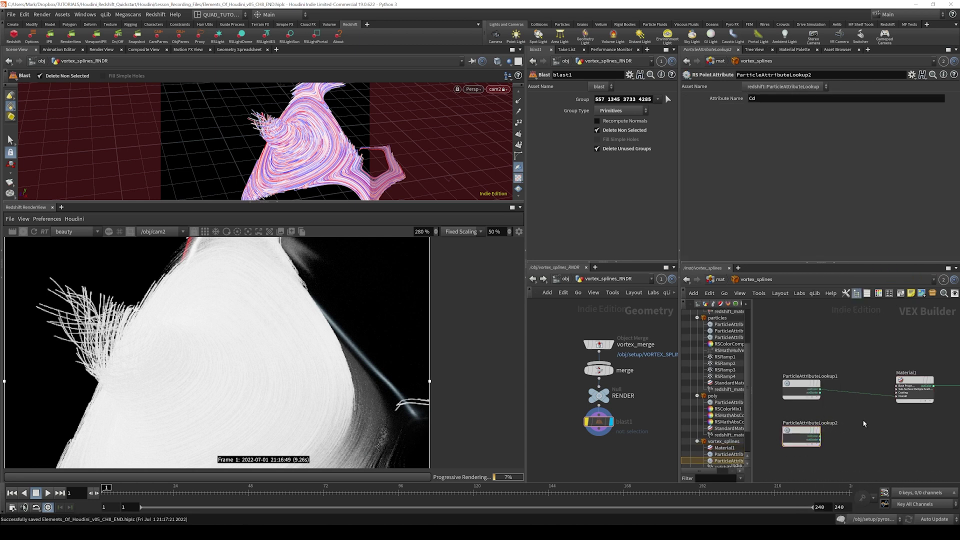
- Add an RS Vector Mul node and insert it on the wire between the curveu attribute node and Material1
drag(868, 417, 766, 437)
click(820, 432)
key(Tab)
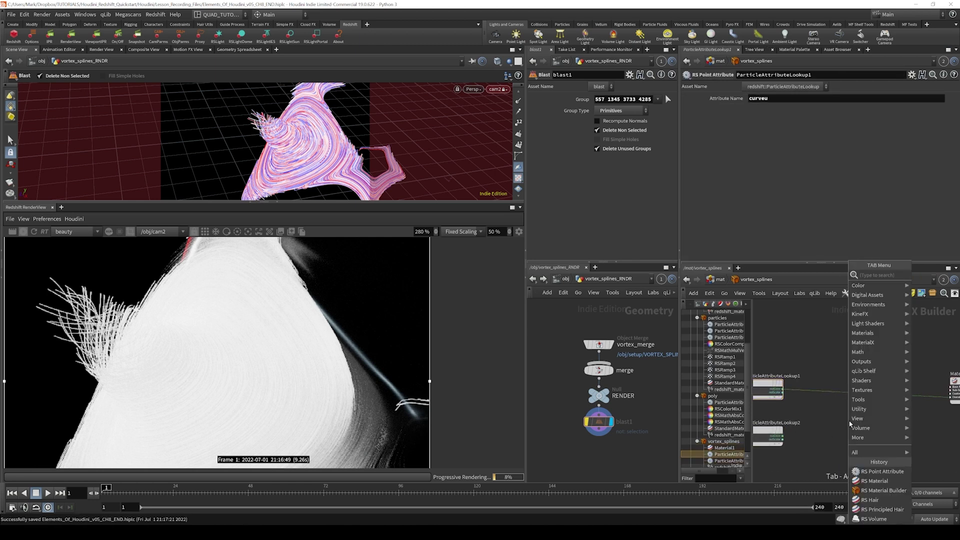
text(vect)
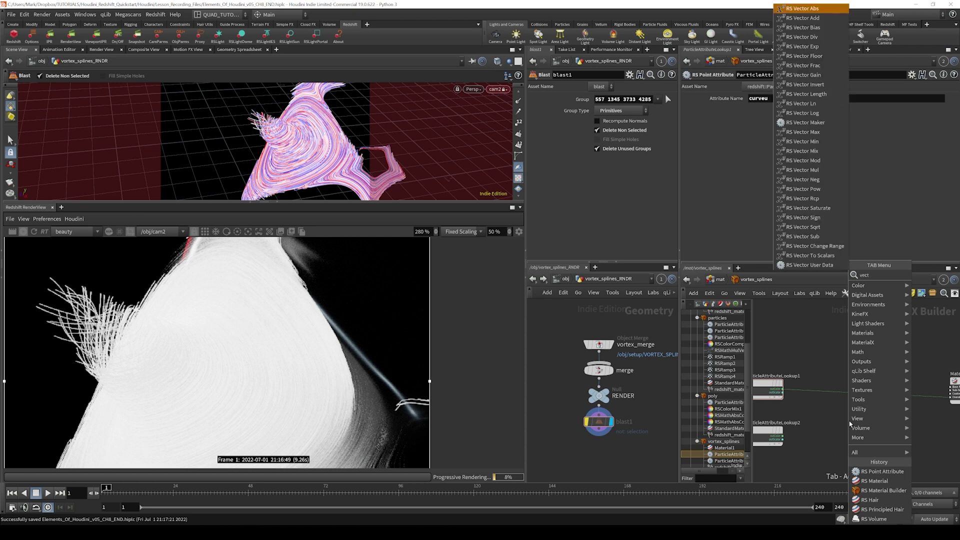
text(or mul)
key(Return)
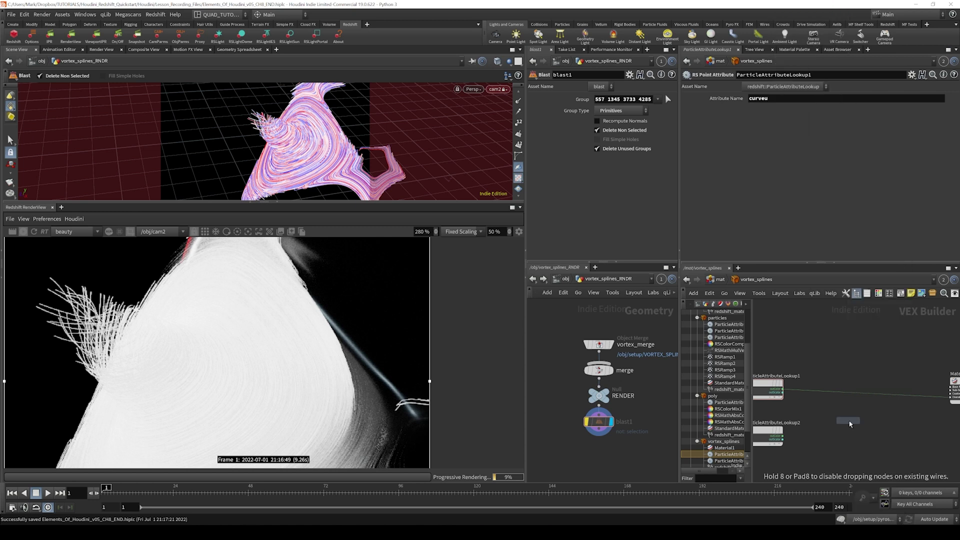
click(850, 416)
drag(850, 415, 859, 395)
mouse_move(848, 433)
middle_down()
mouse_move(862, 413)
mouse_move(849, 416)
middle_up()
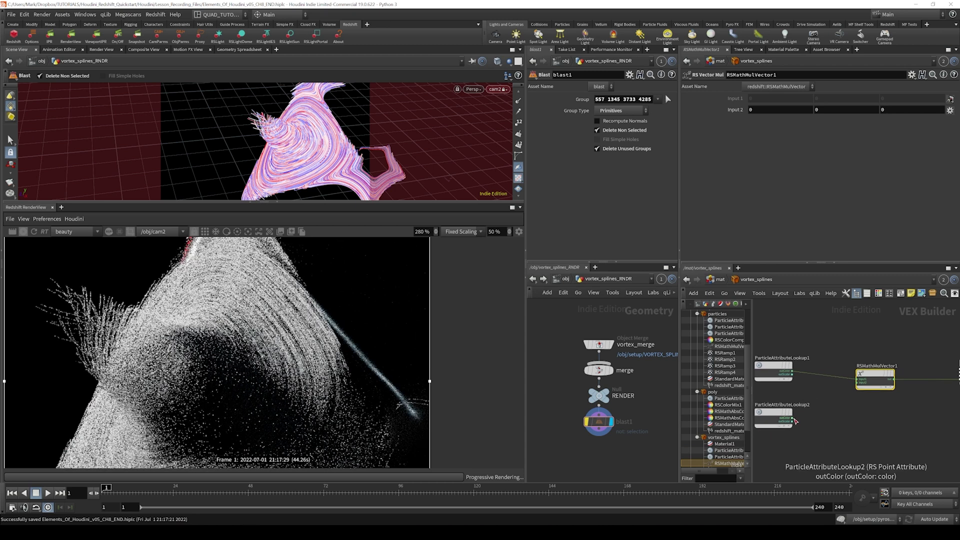
- Connect the second RS Point Attribute node's color output to the Vector Mul node's second input
drag(792, 418, 857, 383)
middle_drag(843, 404, 858, 406)
- Check the point attributes available on blast1 and set the second RS Point Attribute node's attribute name to rand
drag(817, 441, 765, 386)
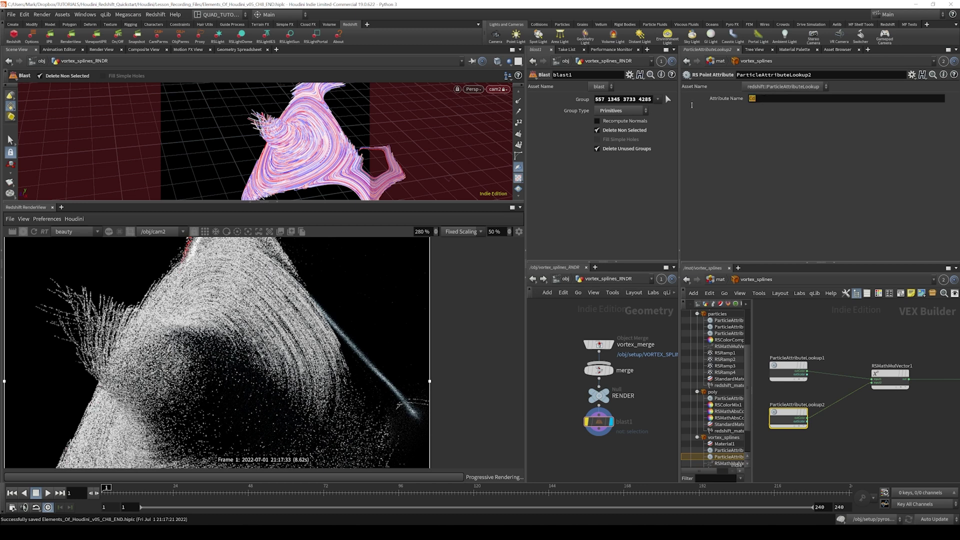
double_click(752, 98)
click(578, 421)
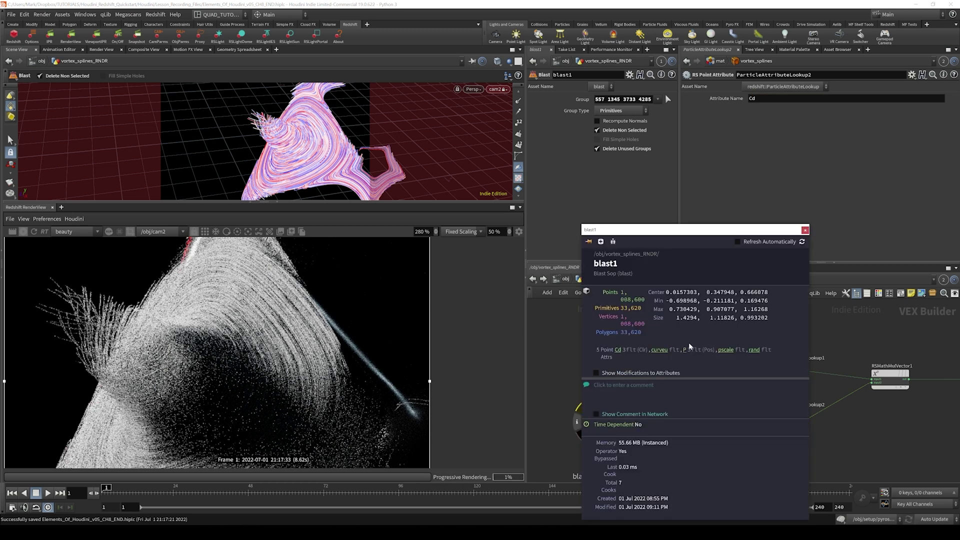
click(805, 230)
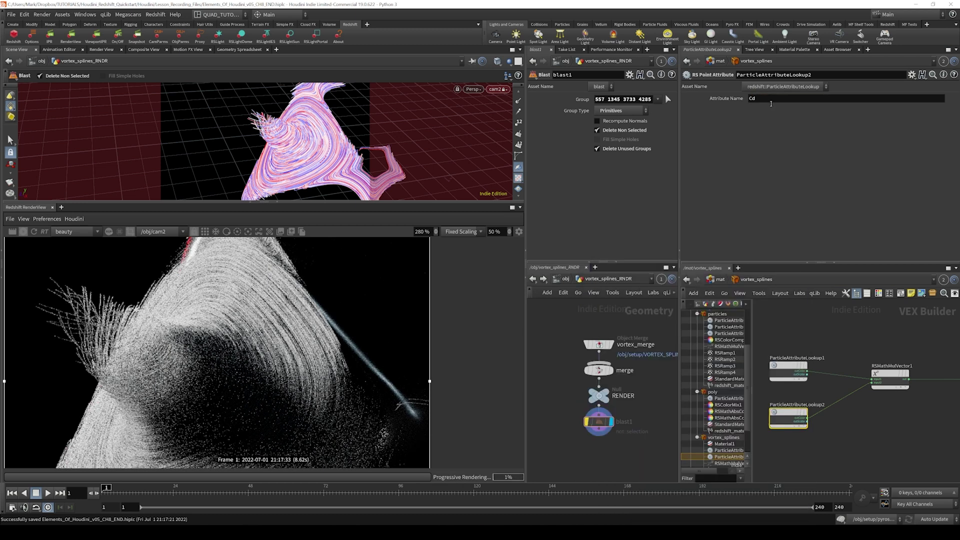
text(rand)
key(Return)
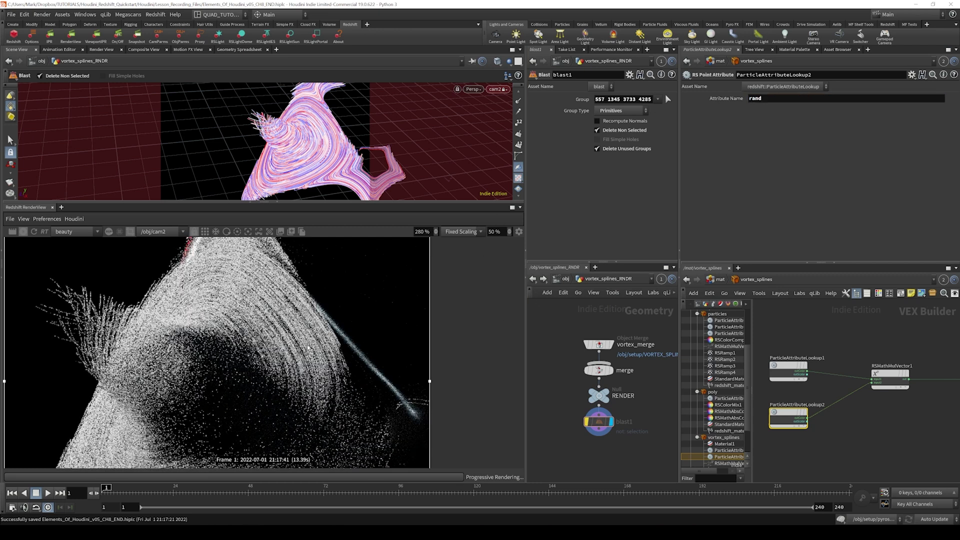
- Restart the interactive render to inspect the vortex strands up close, stop it and save the scene
click(23, 235)
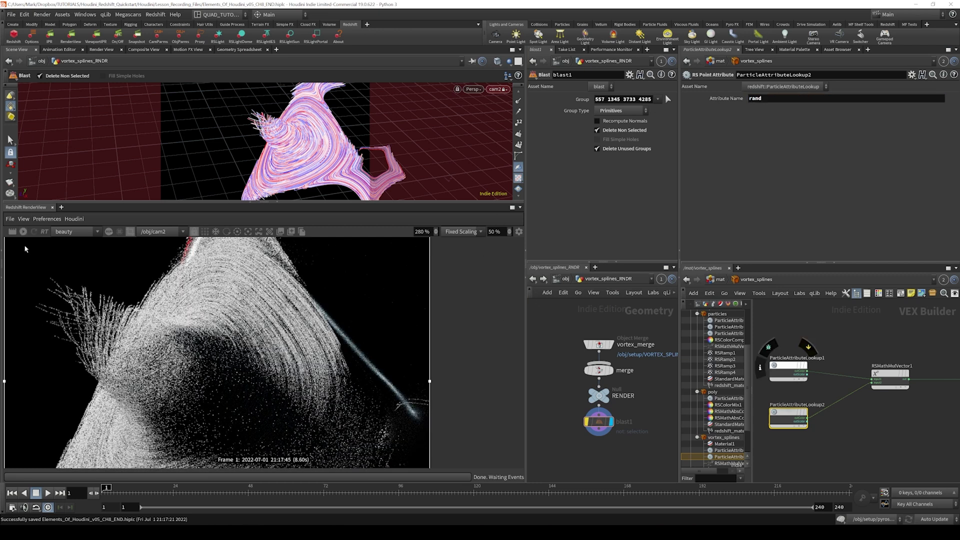
click(23, 235)
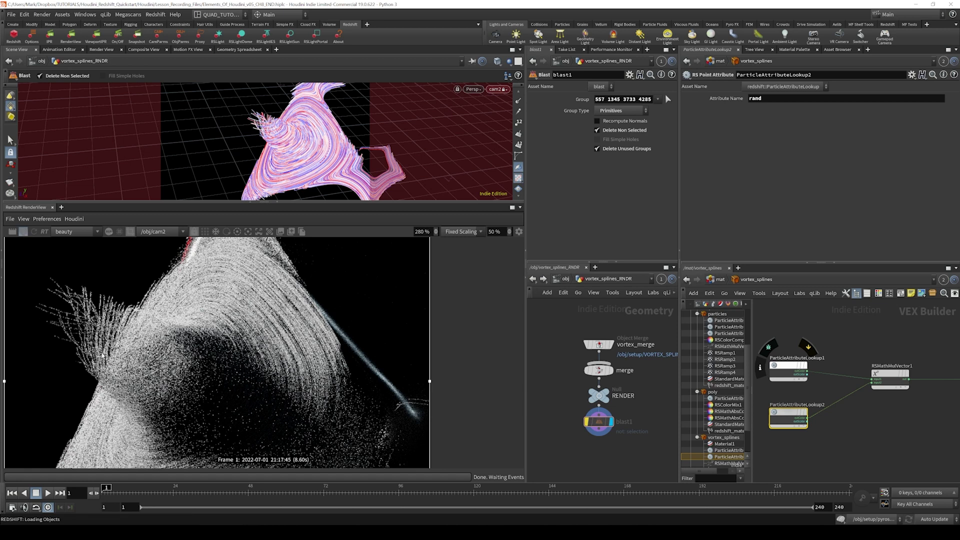
scroll(200, 375, up, 3)
scroll(286, 382, down, 6)
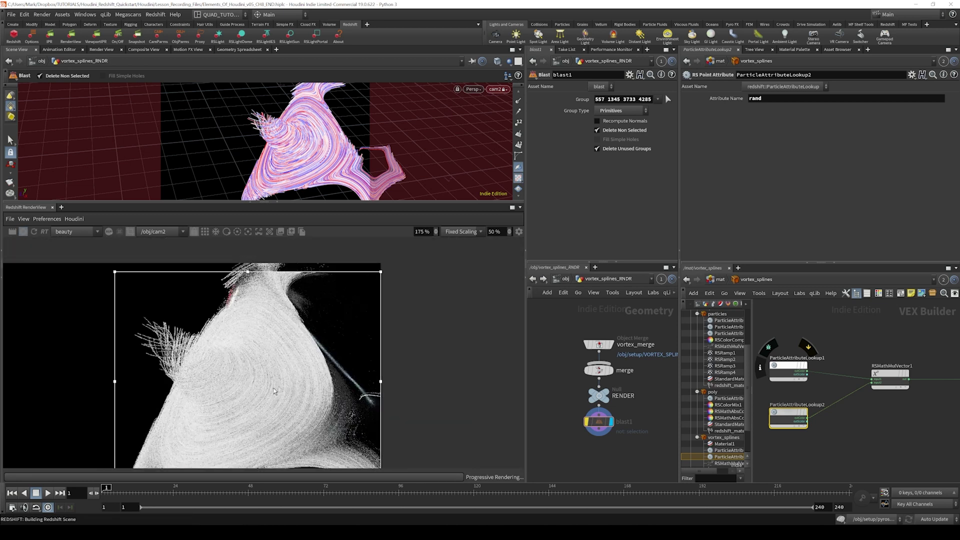
scroll(297, 377, up, 3)
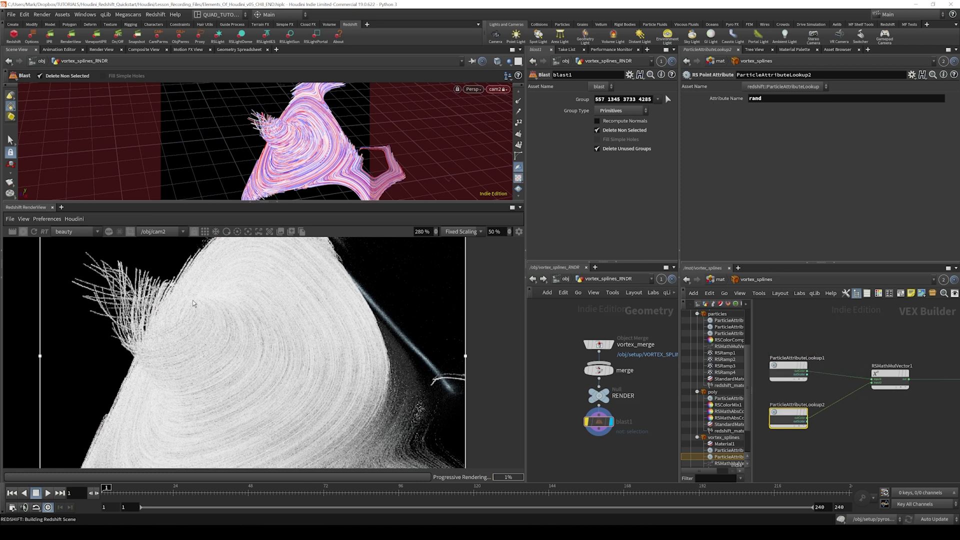
middle_drag(871, 418, 873, 423)
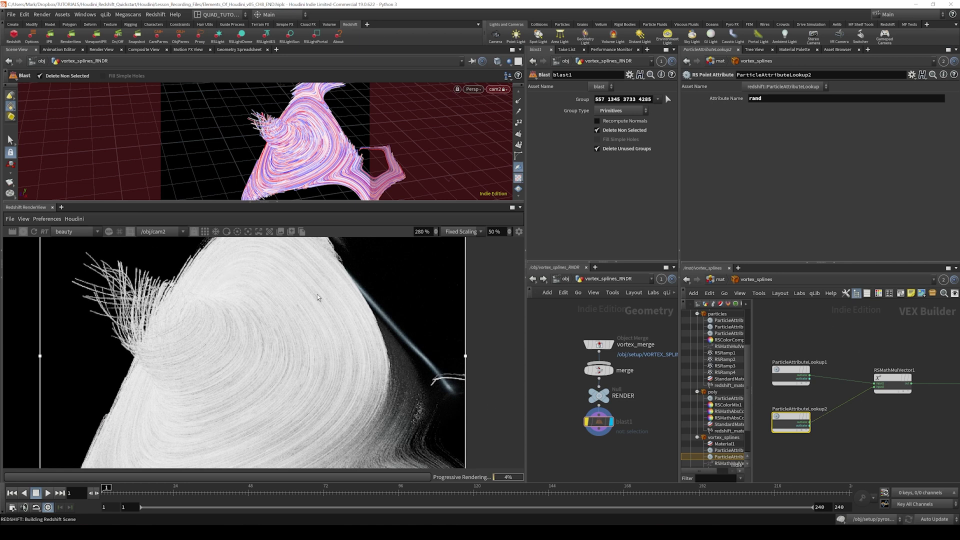
click(23, 232)
key(ctrl+s)
- Rearrange the attribute nodes and insert an RS Ramp node on the wire between the curveu attribute node and the Vector Mul node
middle_drag(890, 428, 912, 429)
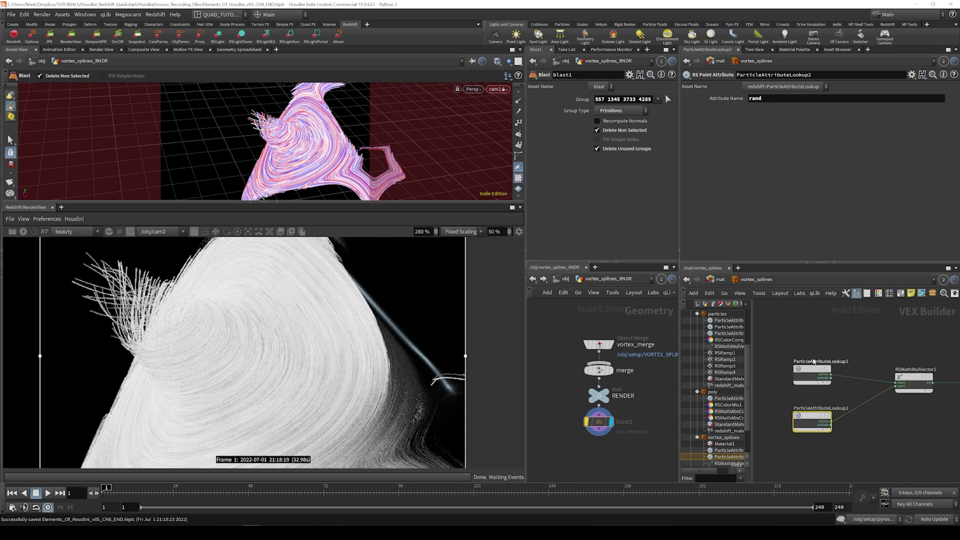
drag(813, 370, 786, 359)
middle_drag(842, 347, 862, 347)
drag(836, 422, 804, 427)
click(855, 338)
key(Tab)
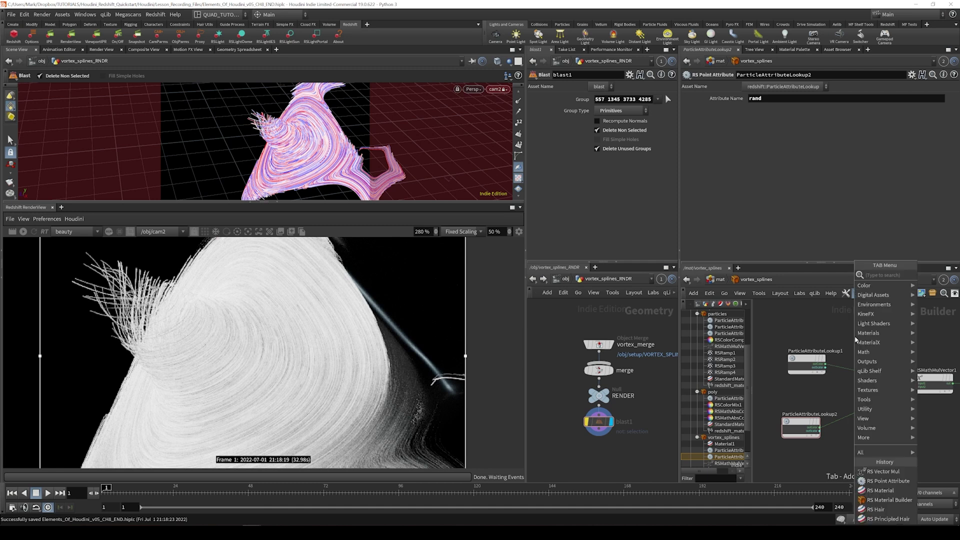
text(rs ramp)
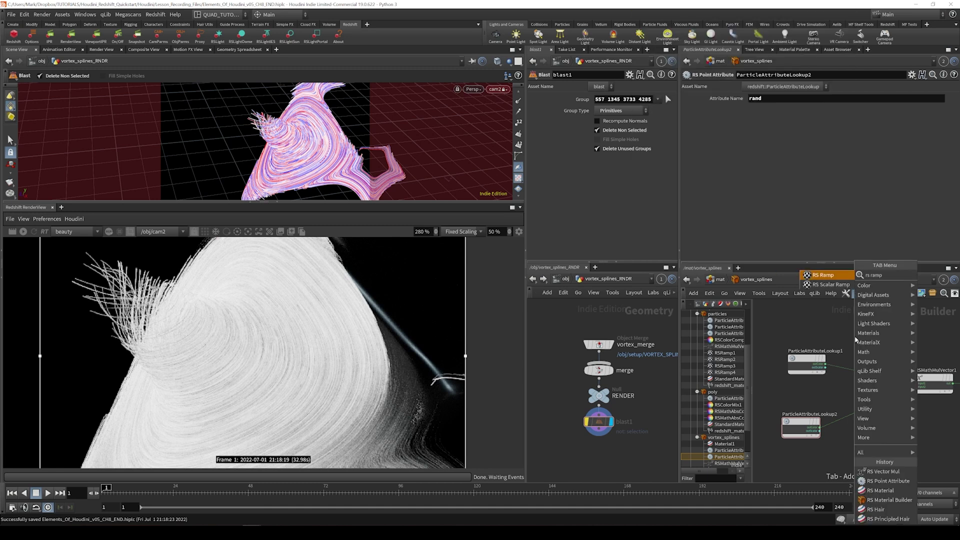
key(Return)
click(858, 373)
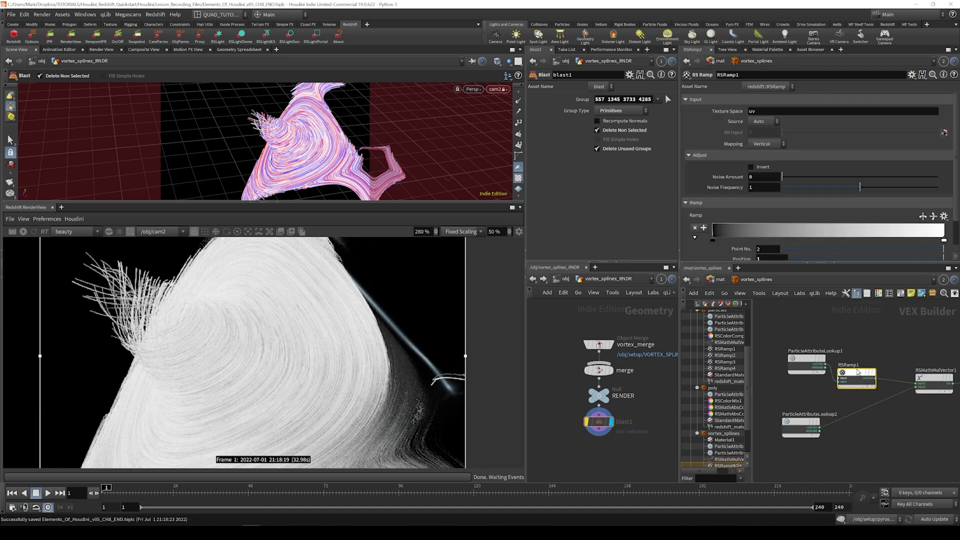
drag(857, 372, 865, 357)
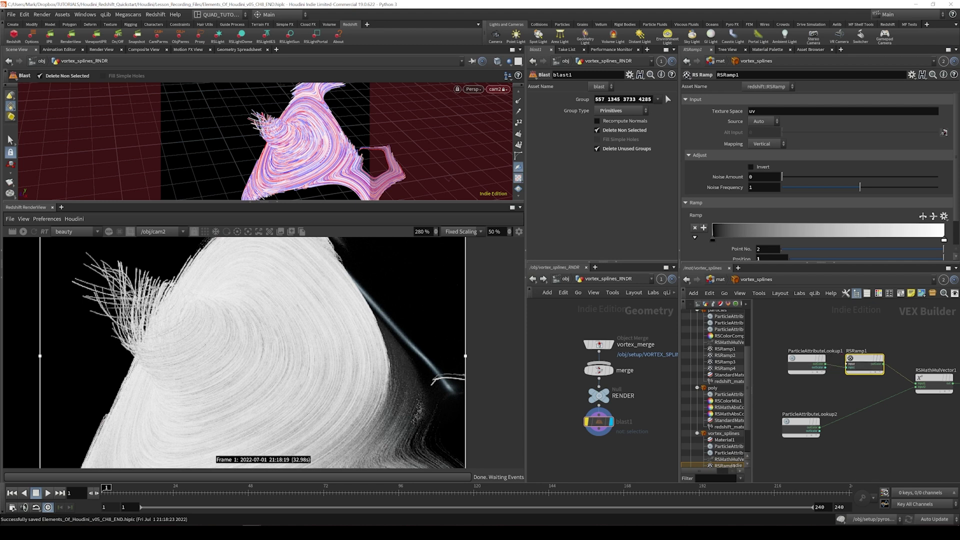
- Try coloring the new ramp's start point red and its end point orange from the color swatches
double_click(713, 240)
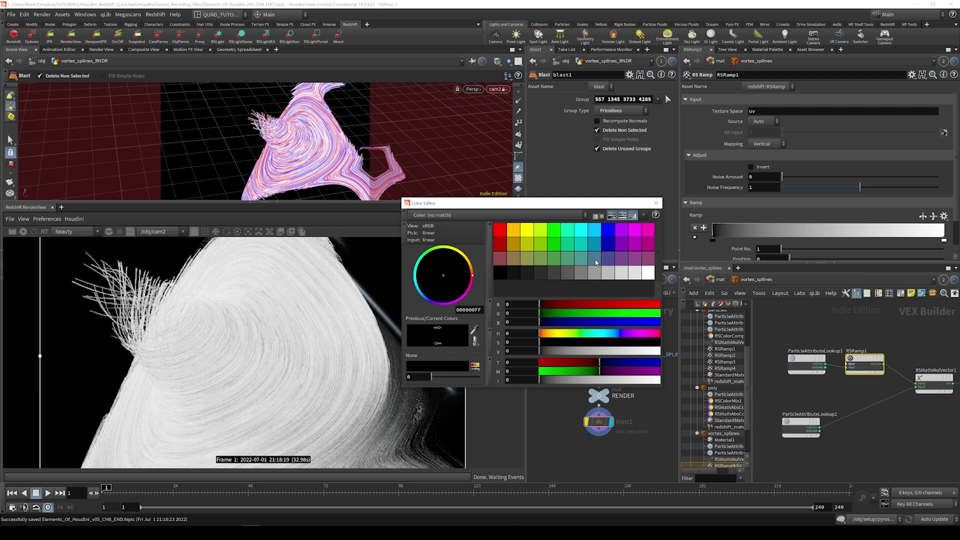
click(501, 231)
click(656, 203)
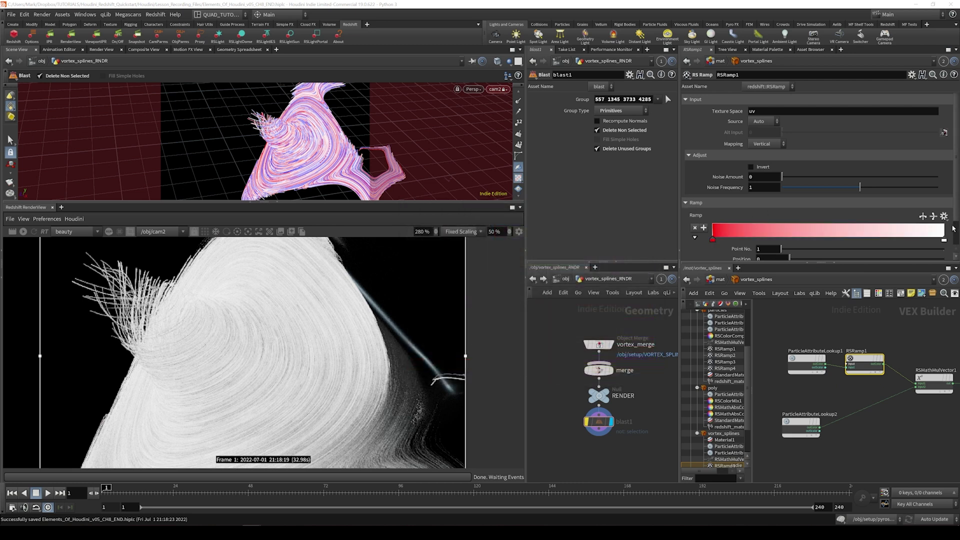
double_click(943, 241)
click(518, 230)
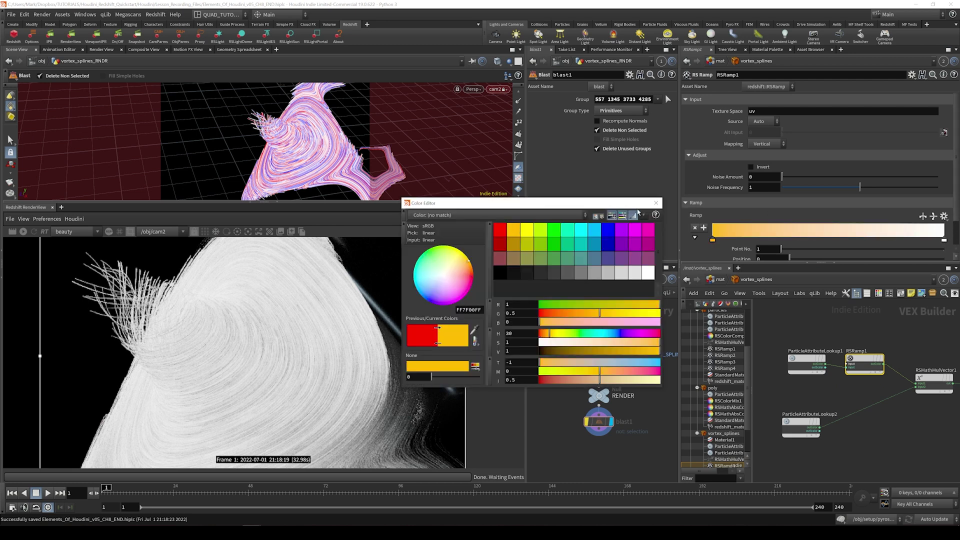
click(656, 203)
- Set the ramp's start point to red-orange with green 0.062 and its end point to orange with green 0.23
double_click(712, 241)
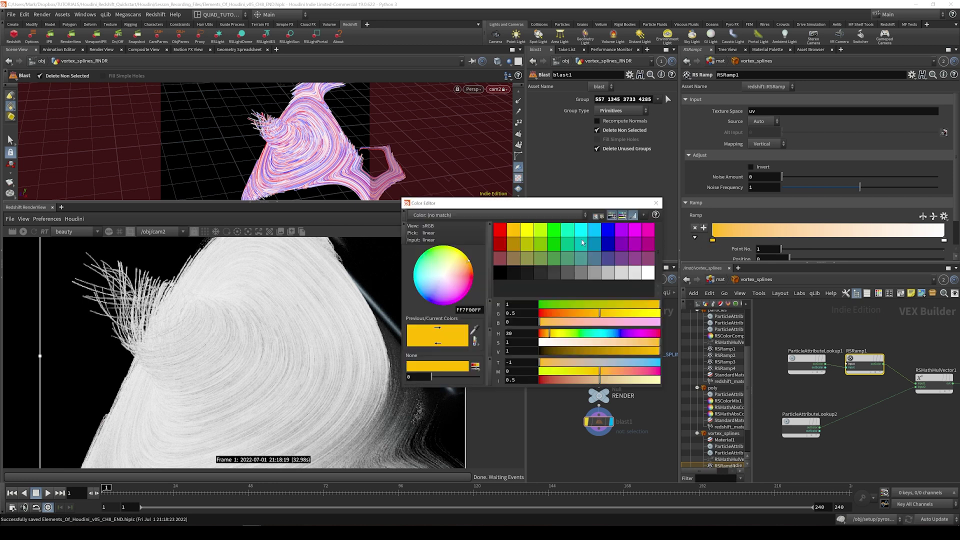
click(501, 230)
drag(542, 314, 547, 314)
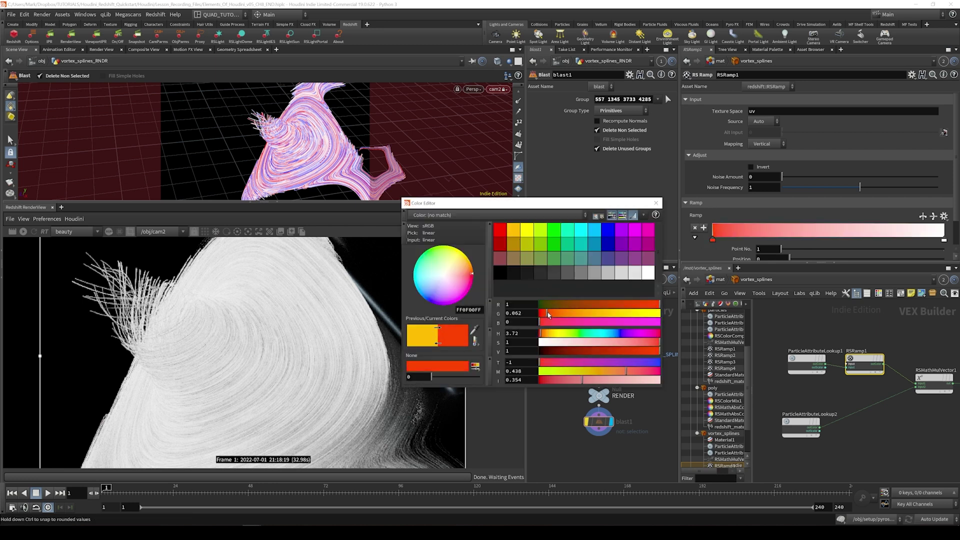
click(657, 203)
double_click(944, 241)
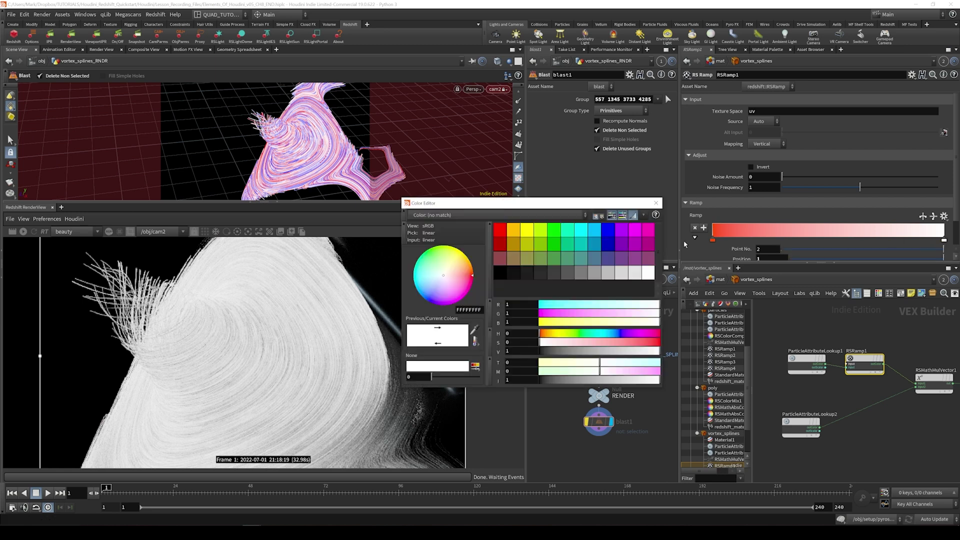
click(513, 231)
drag(615, 313, 567, 314)
click(656, 203)
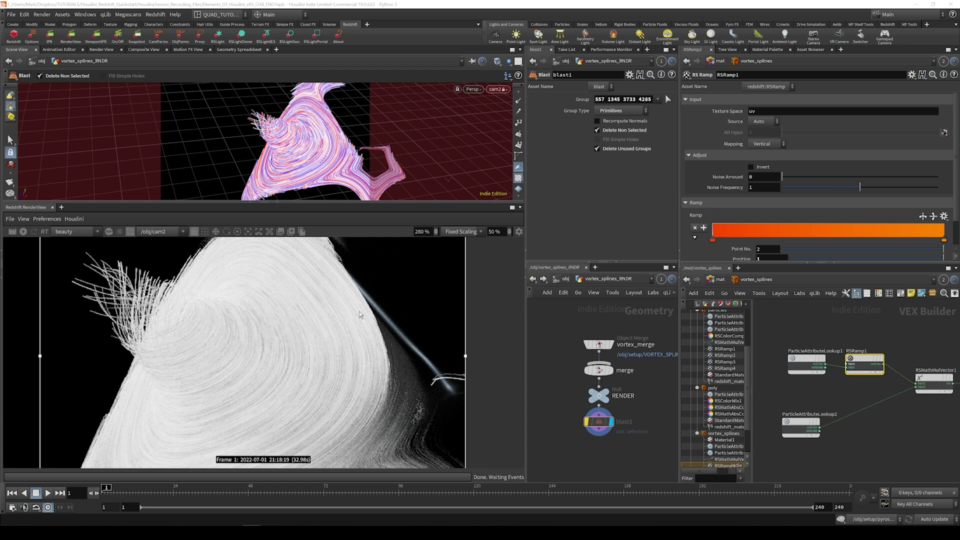
- Start the interactive render to preview the colored ramp on the whole vortex and save the scene
click(23, 231)
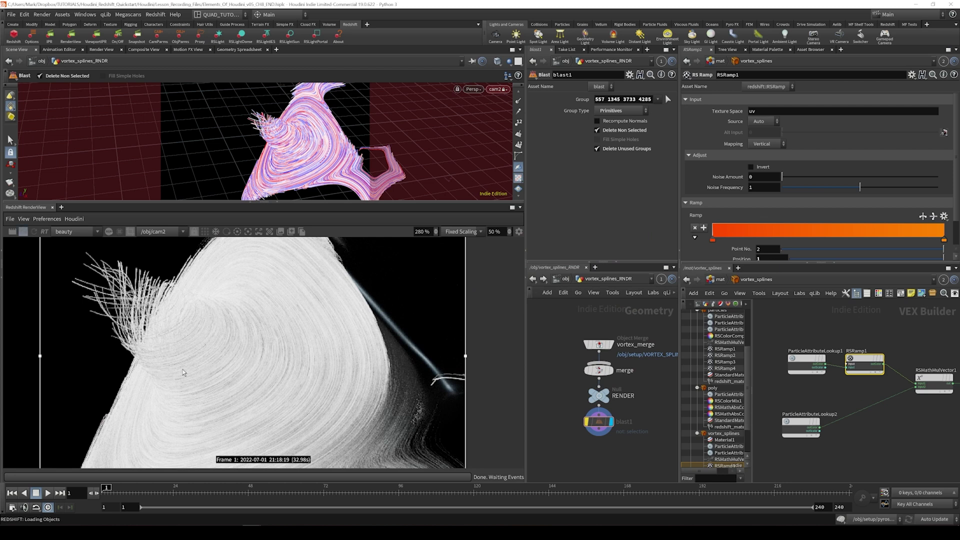
key(ctrl+s)
scroll(355, 393, down, 3)
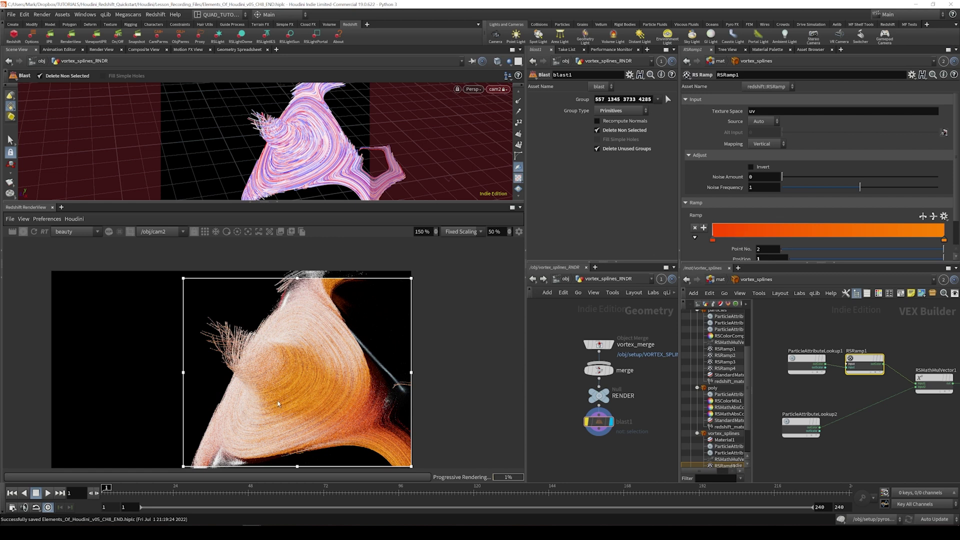
- Add a ramp point at about position 0.797 and change the end point's color to red with green 0.023
drag(733, 234, 898, 237)
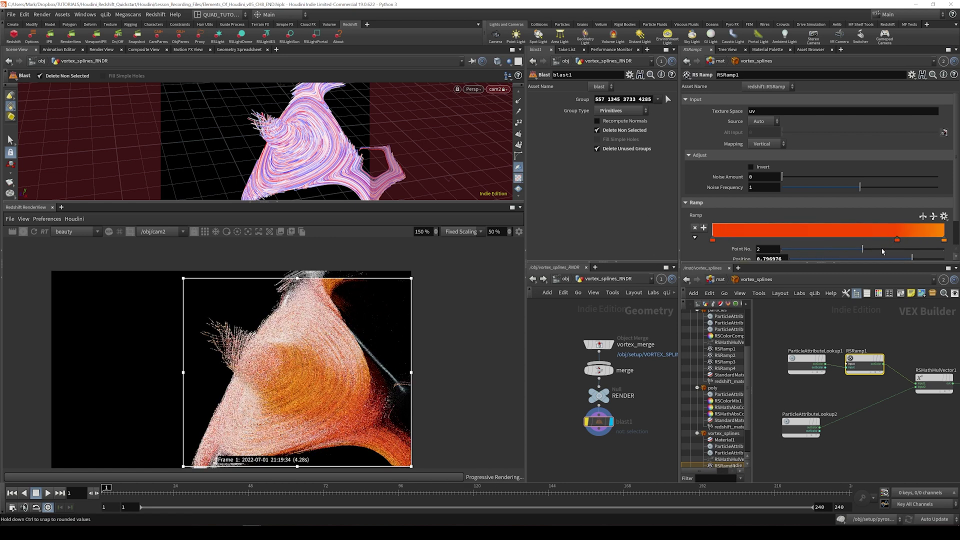
double_click(945, 240)
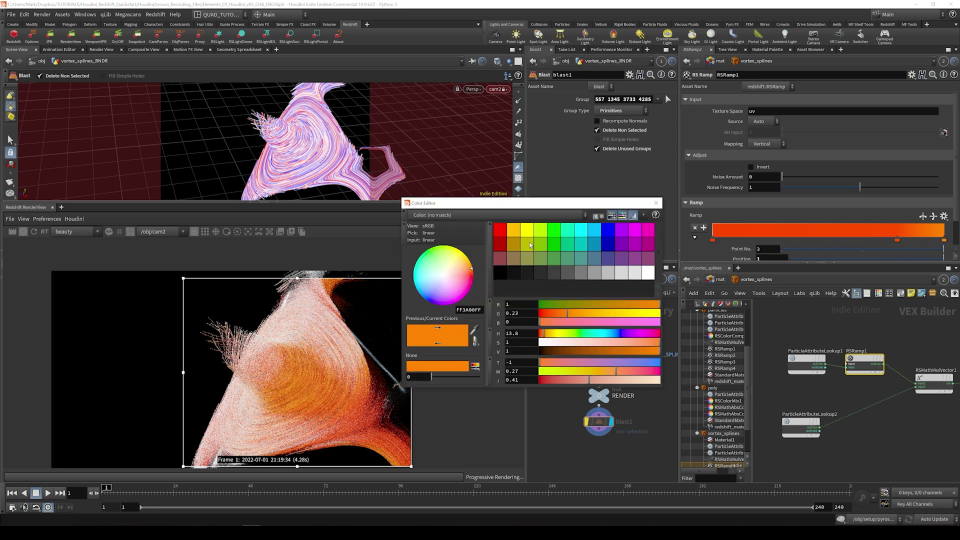
drag(567, 314, 543, 316)
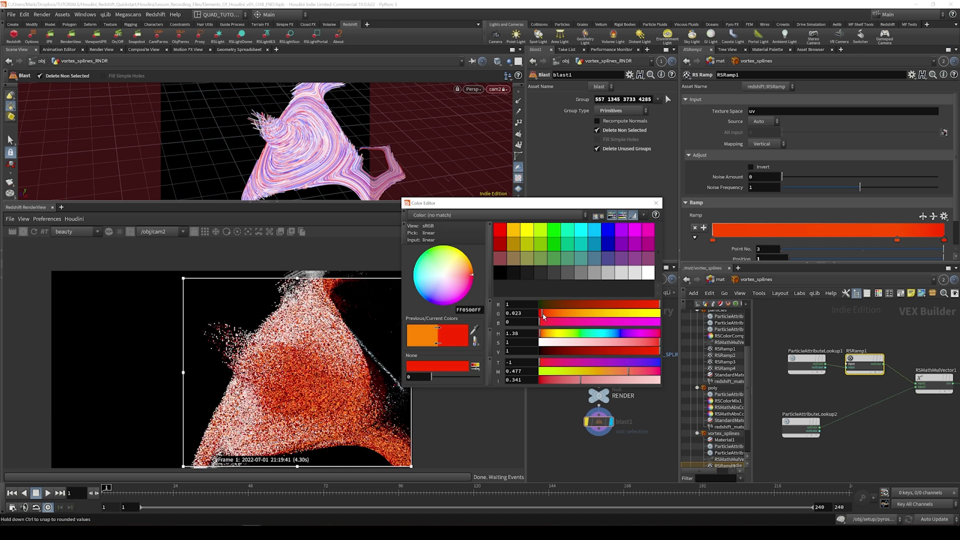
click(657, 203)
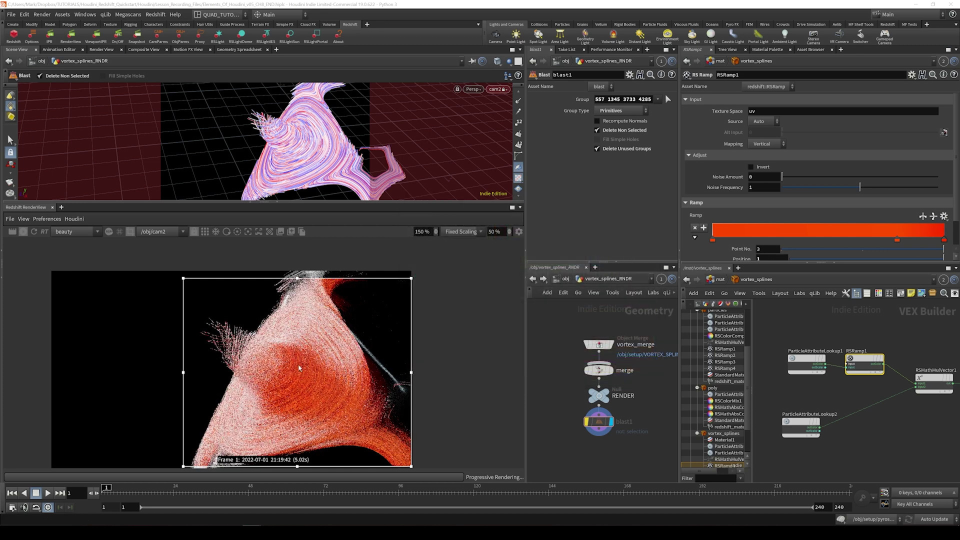
scroll(305, 381, up, 1)
scroll(306, 382, down, 1)
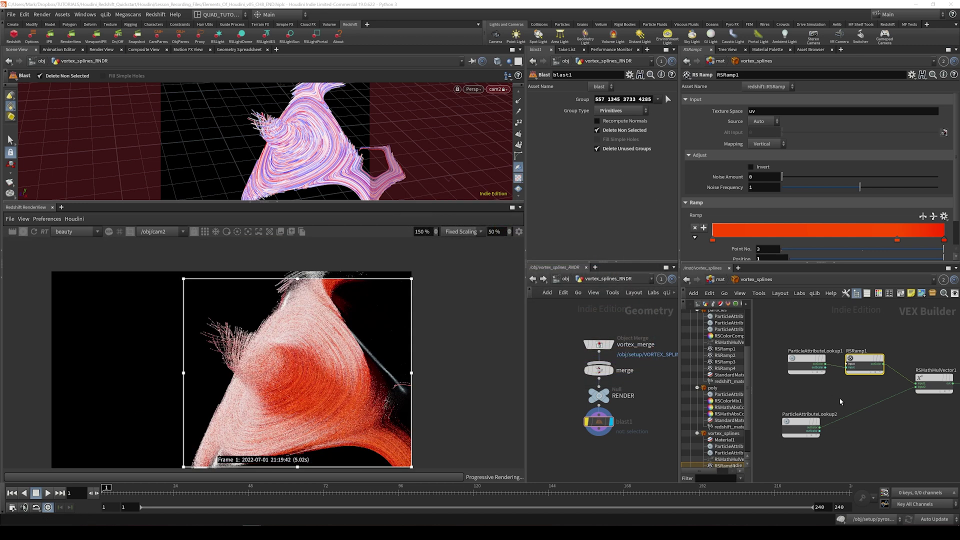
- Add a second RS Ramp node and insert it on the wire between the rand attribute node and the Vector Mul node
click(791, 422)
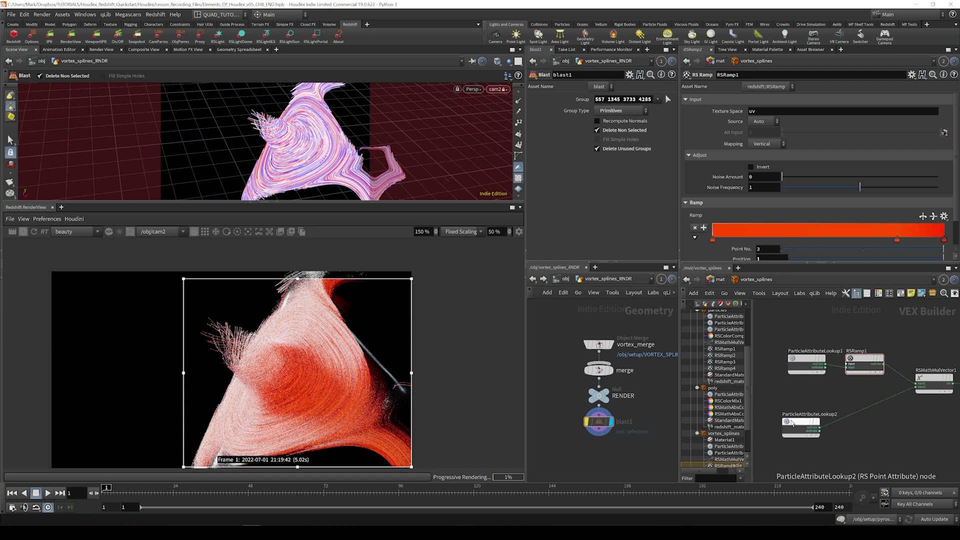
click(862, 467)
key(Tab)
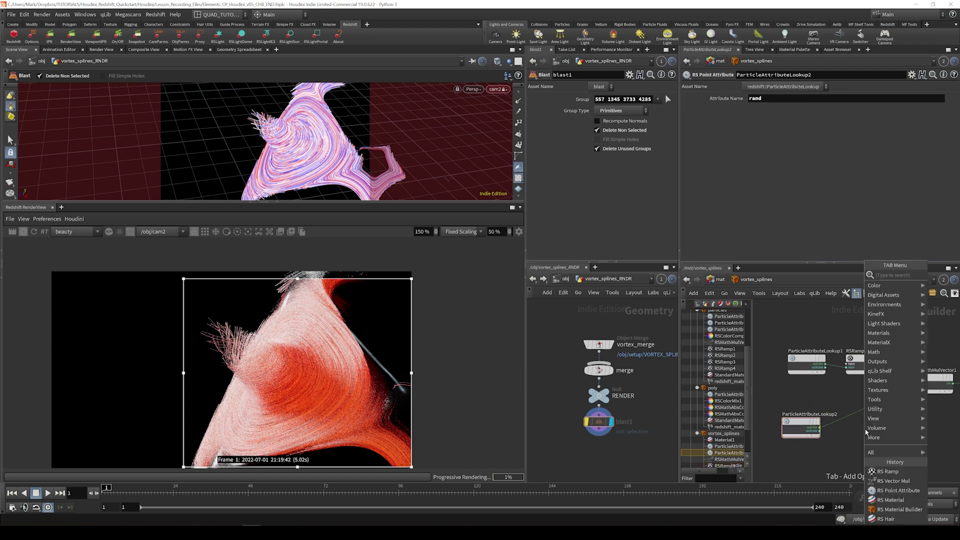
text(rs ramp)
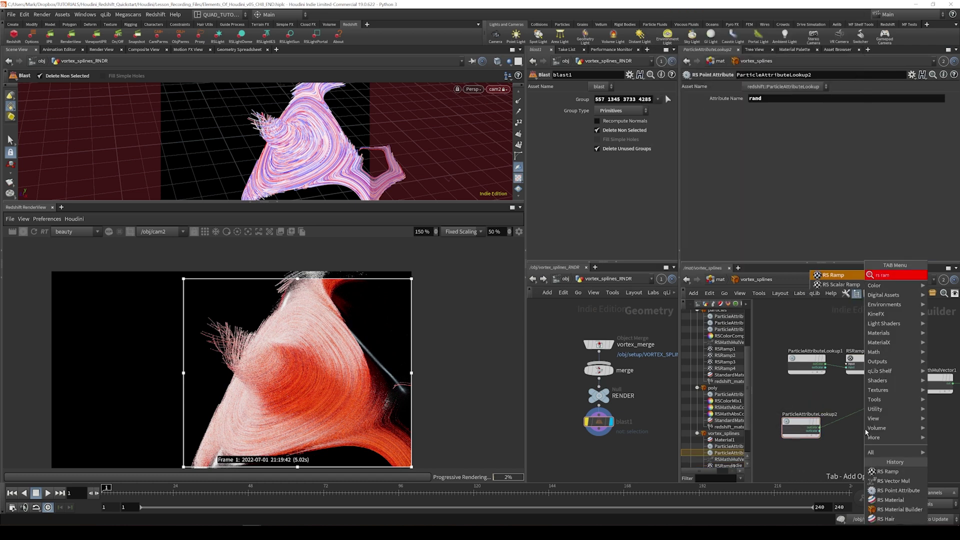
key(Return)
click(872, 391)
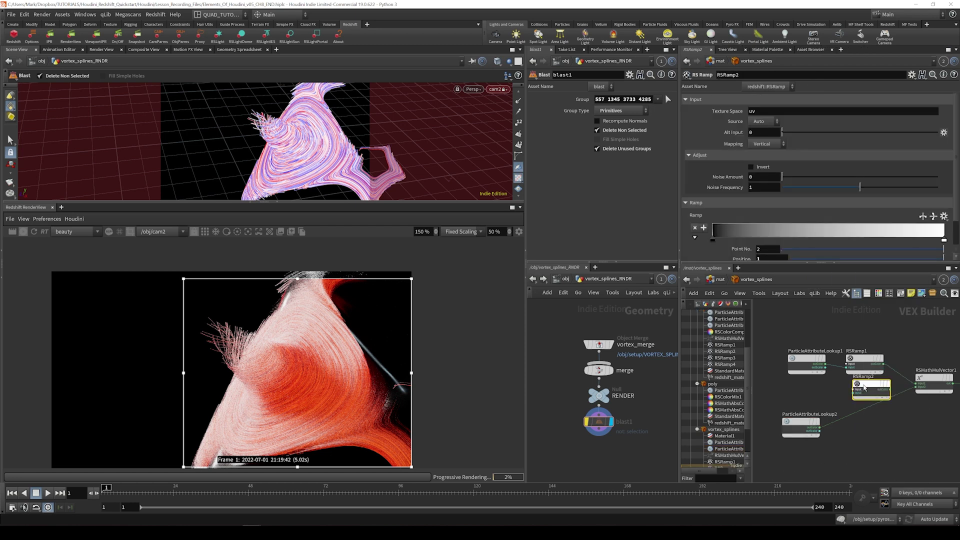
drag(860, 387, 865, 406)
middle_drag(802, 321, 771, 336)
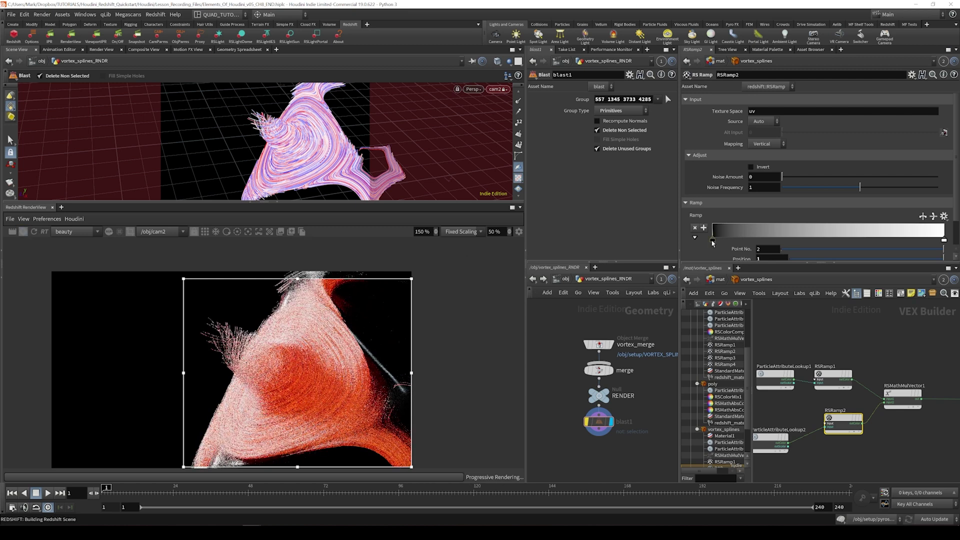
- Move the black point of the second ramp to about position 0.836 and examine the strand contrast in the render
drag(713, 242, 916, 241)
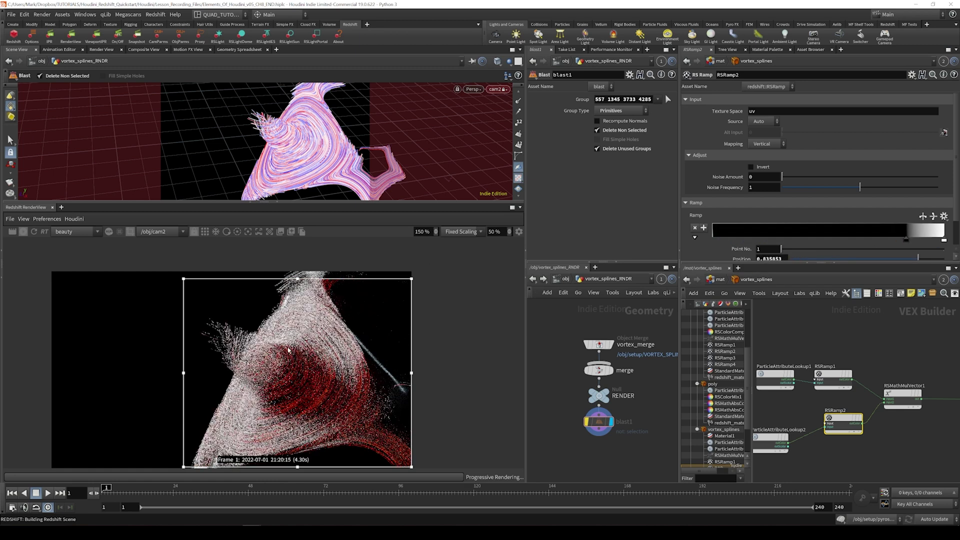
scroll(303, 368, up, 3)
scroll(303, 368, down, 1)
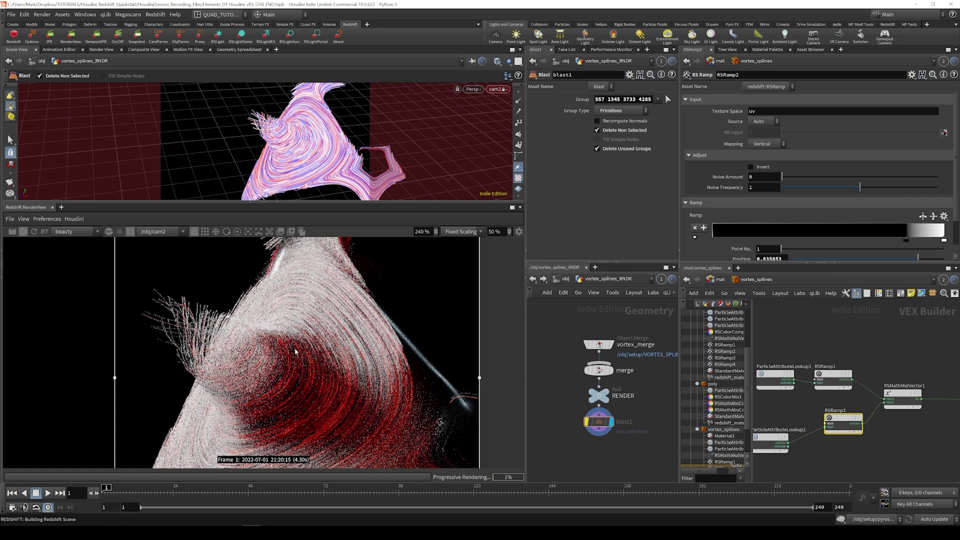
- Shift the black point of the second ramp to about position 0.893 and compare the strand contrast in the render
scroll(271, 358, down, 2)
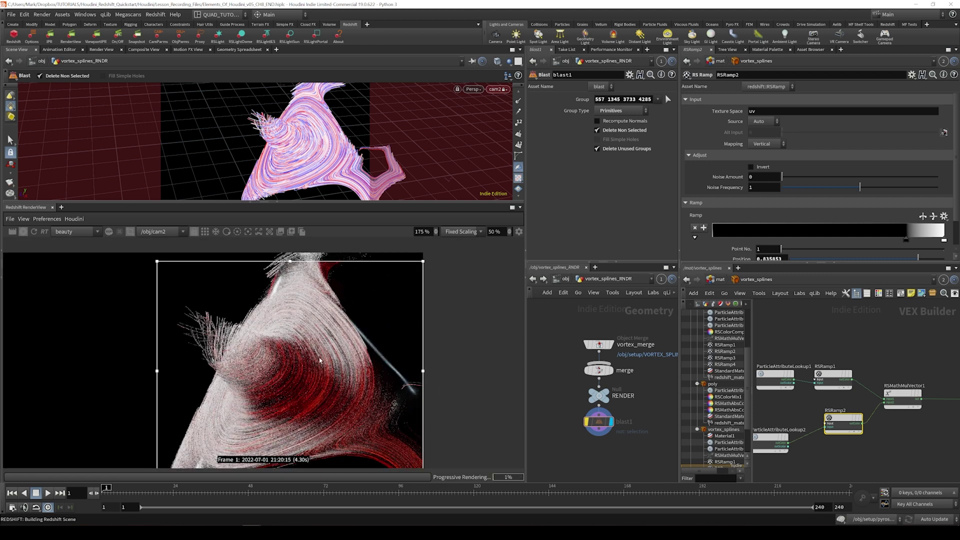
drag(910, 239, 956, 241)
drag(919, 210, 923, 210)
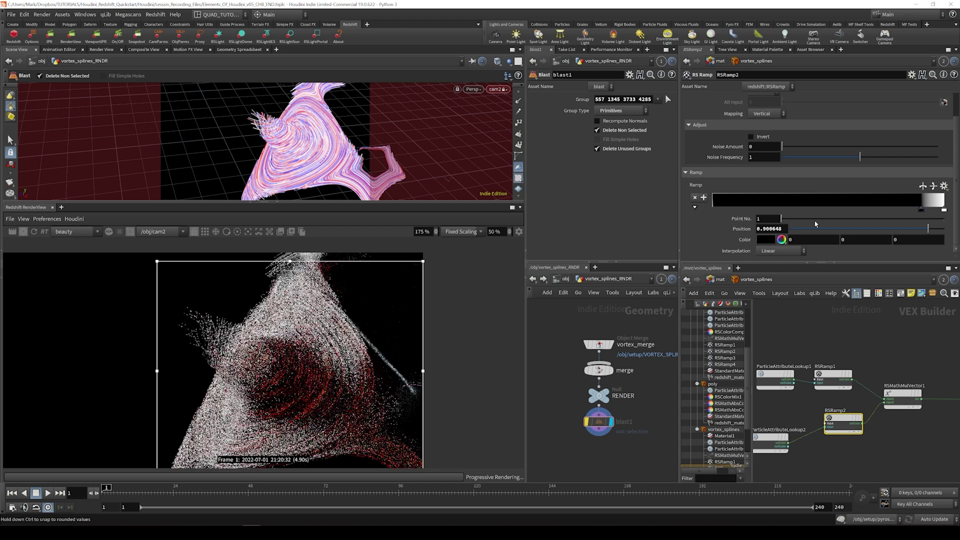
scroll(291, 384, up, 2)
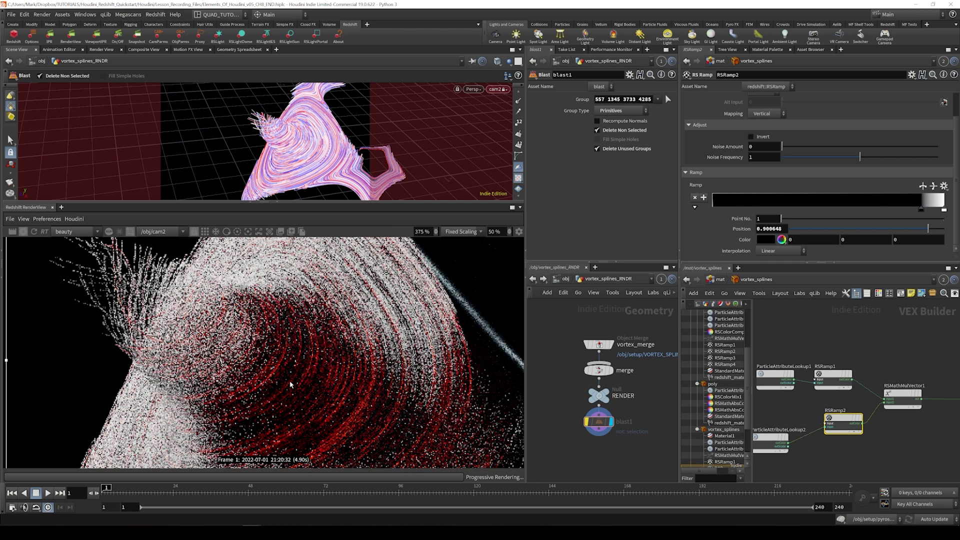
scroll(293, 382, down, 2)
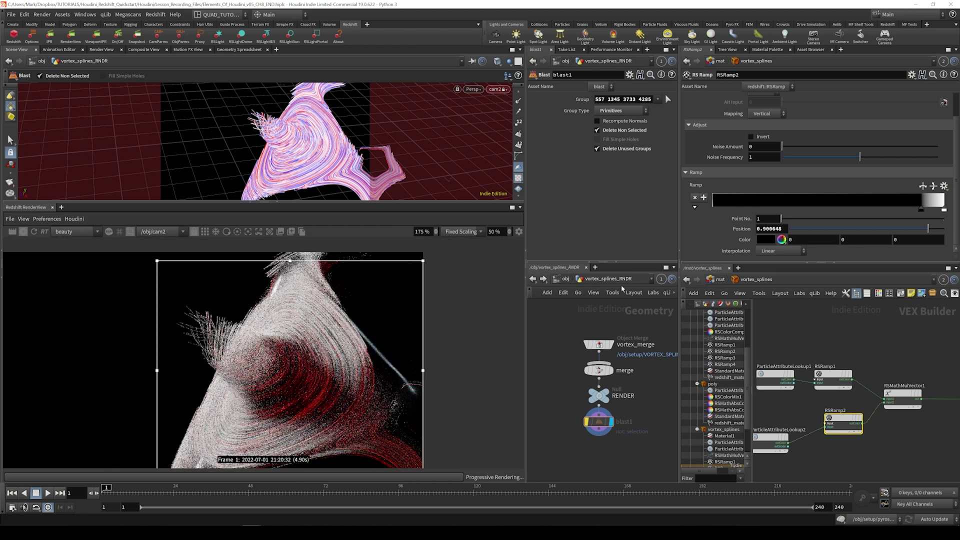
mouse_move(921, 210)
mouse_down()
mouse_move(905, 210)
mouse_move(922, 211)
mouse_up()
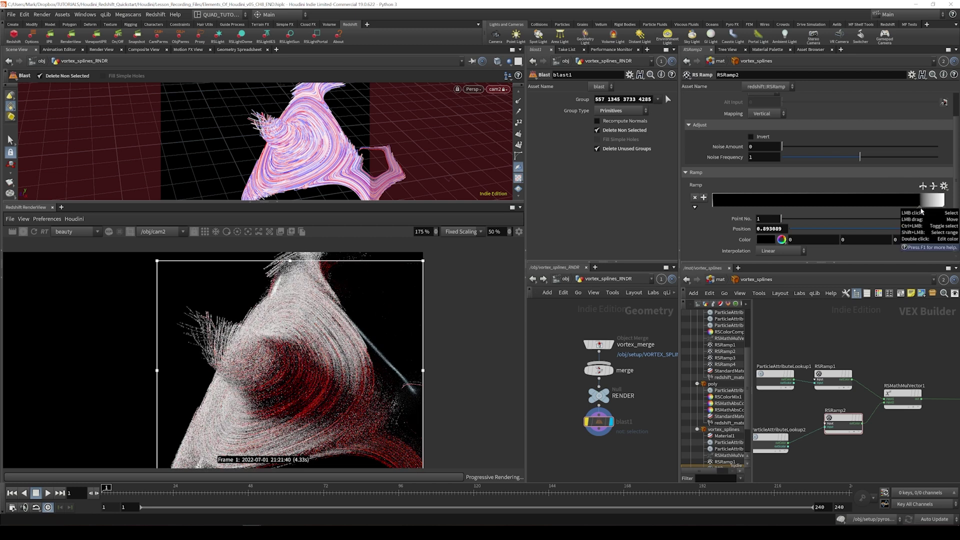
- Reverse the second ramp by moving its white point to position 0 and its black point to about 0.625
drag(944, 211, 713, 210)
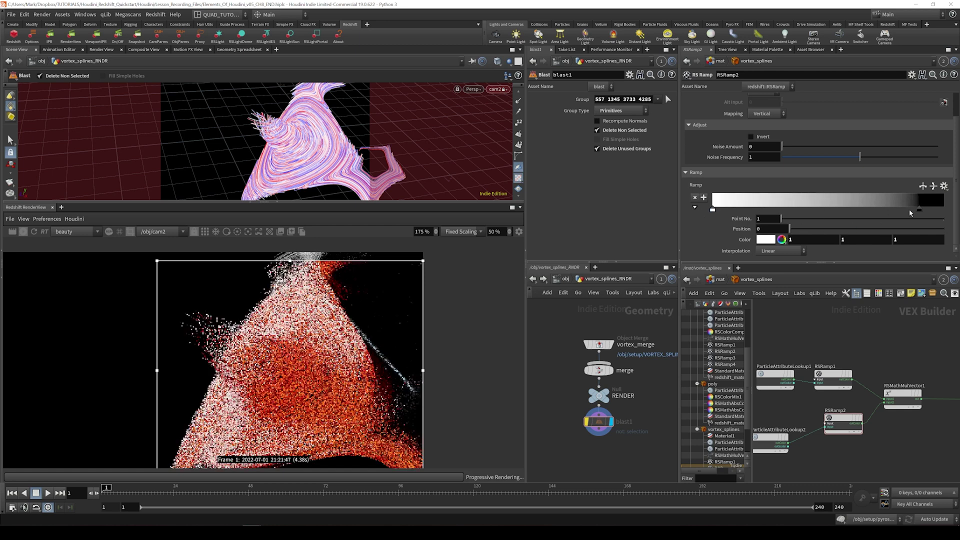
click(924, 209)
drag(929, 210, 858, 210)
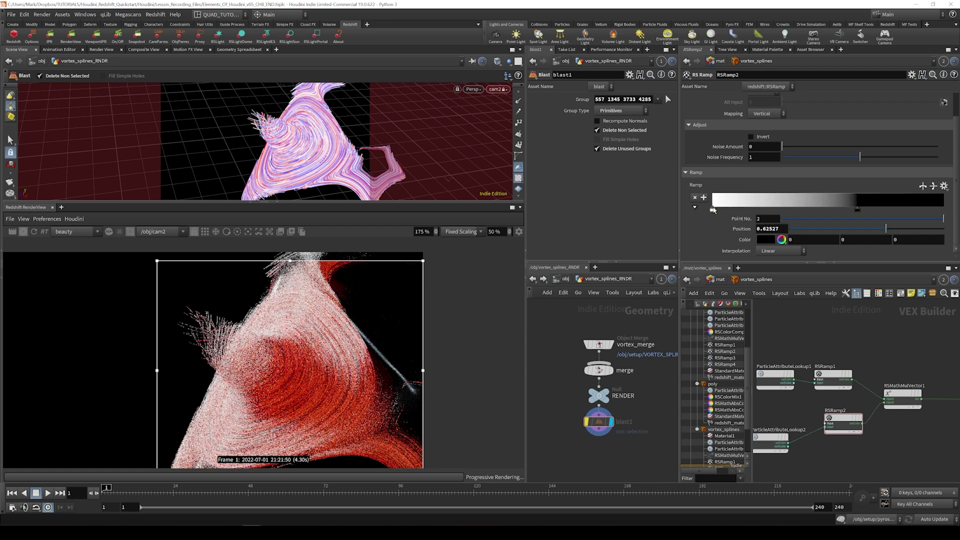
- Set the second ramp's interpolation to Constant and its black point's position to 0.1, checking the strands in the render
click(776, 252)
click(771, 260)
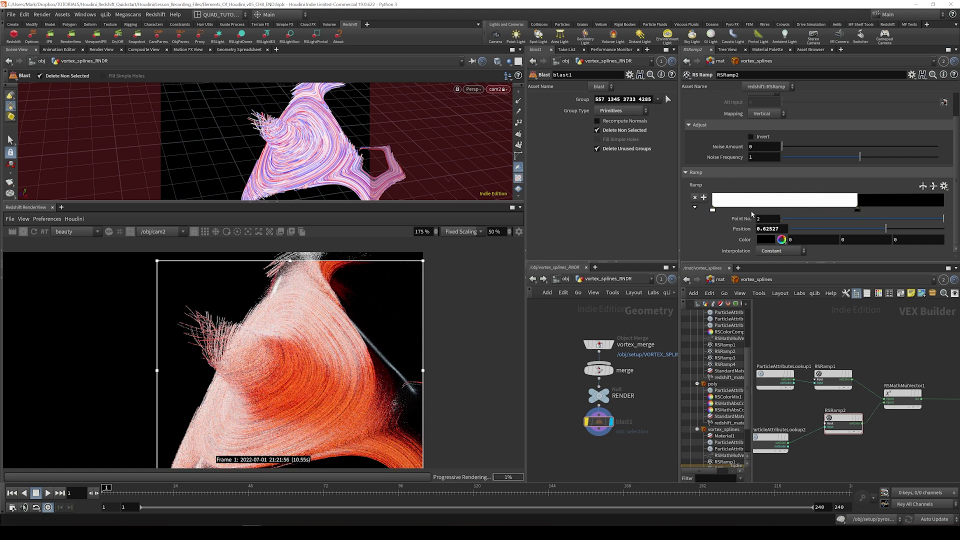
mouse_move(859, 212)
mouse_down()
mouse_move(731, 216)
mouse_move(739, 216)
mouse_up()
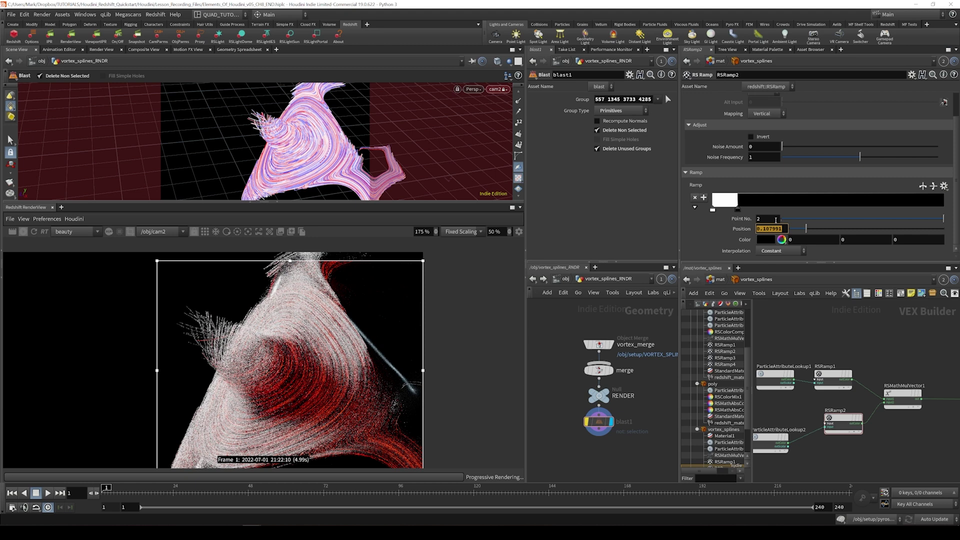
text(10)
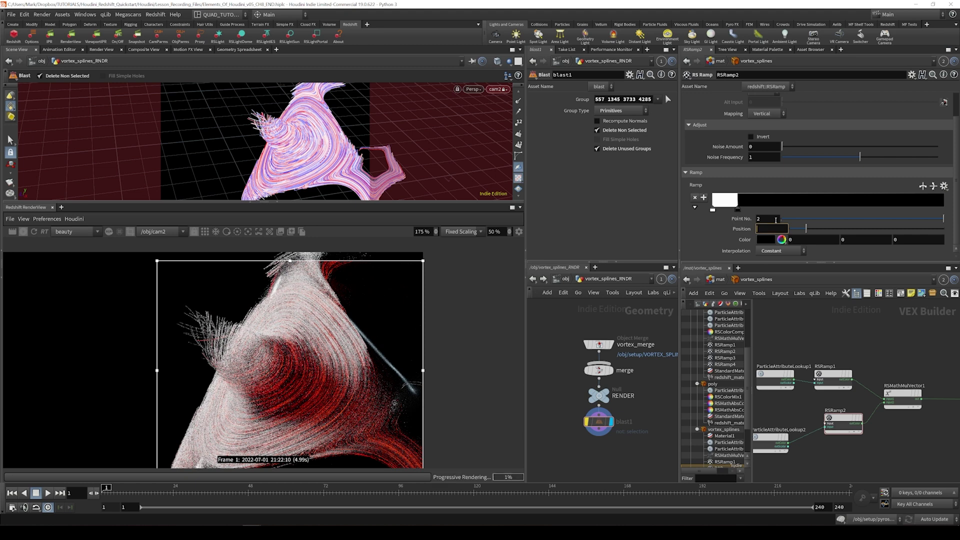
key(Return)
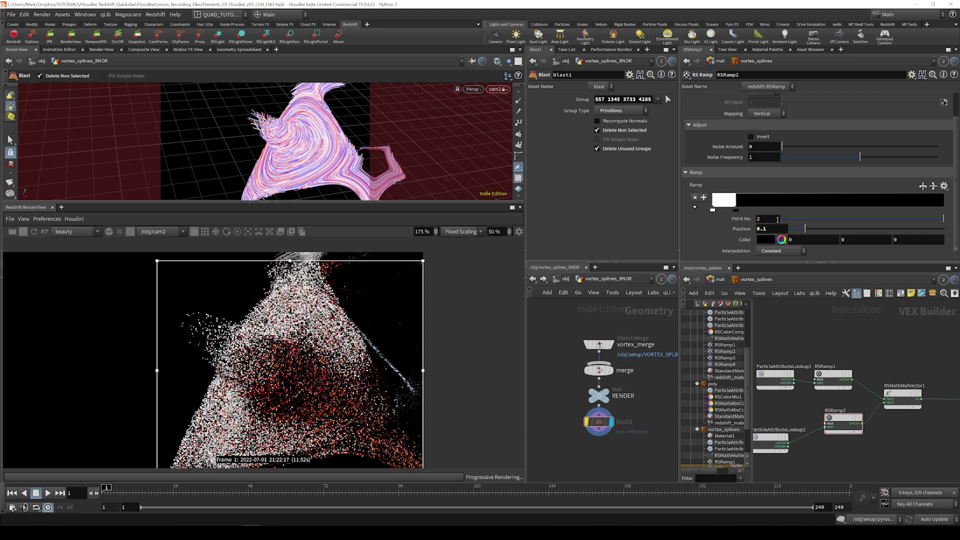
scroll(294, 372, up, 3)
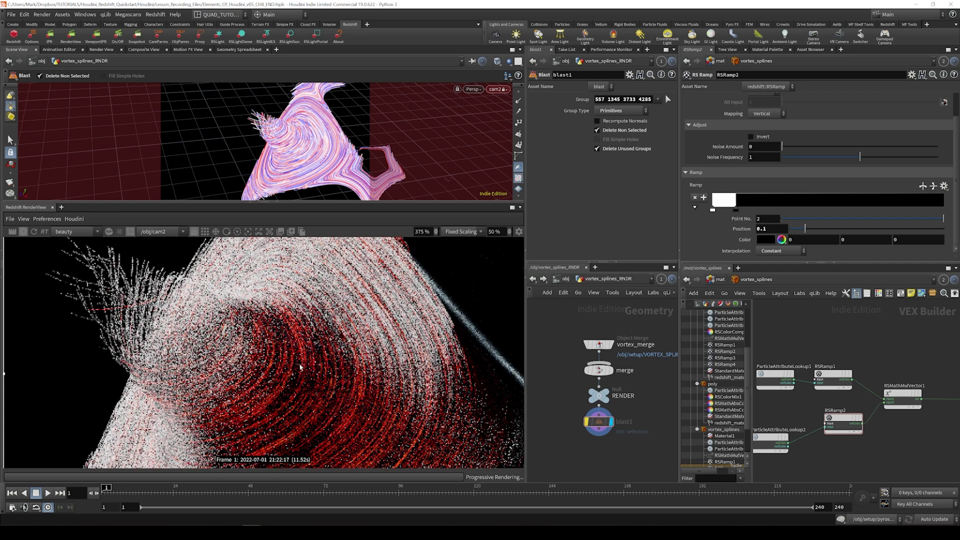
scroll(294, 373, down, 1)
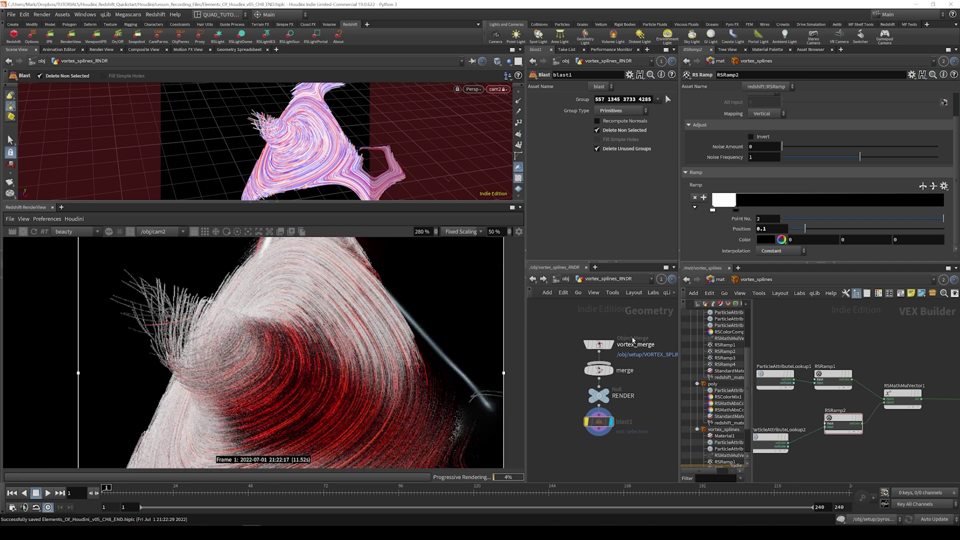
- Set the emission weight of the vortex splines' RS Material to 10 and inspect the glow in the render
middle_drag(930, 429, 828, 426)
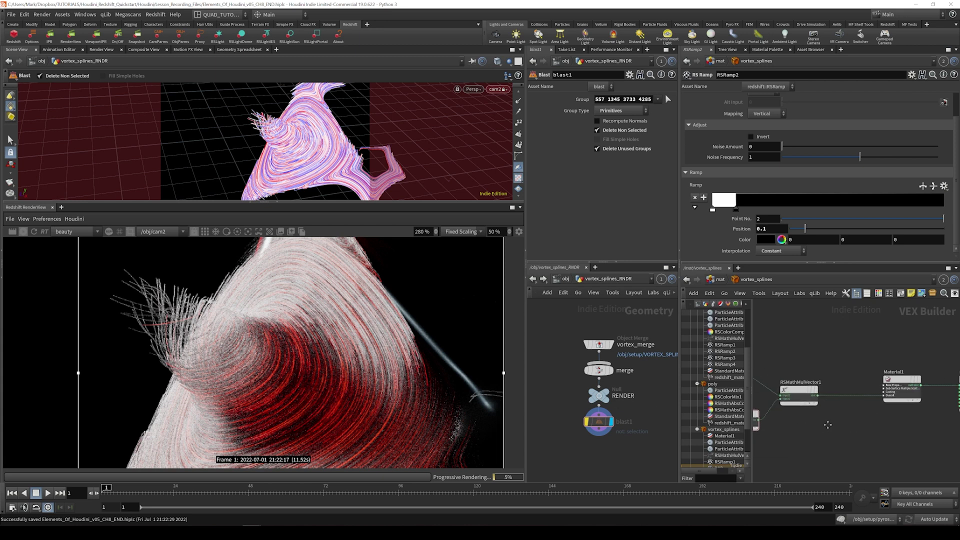
scroll(828, 426, down, 5)
click(855, 396)
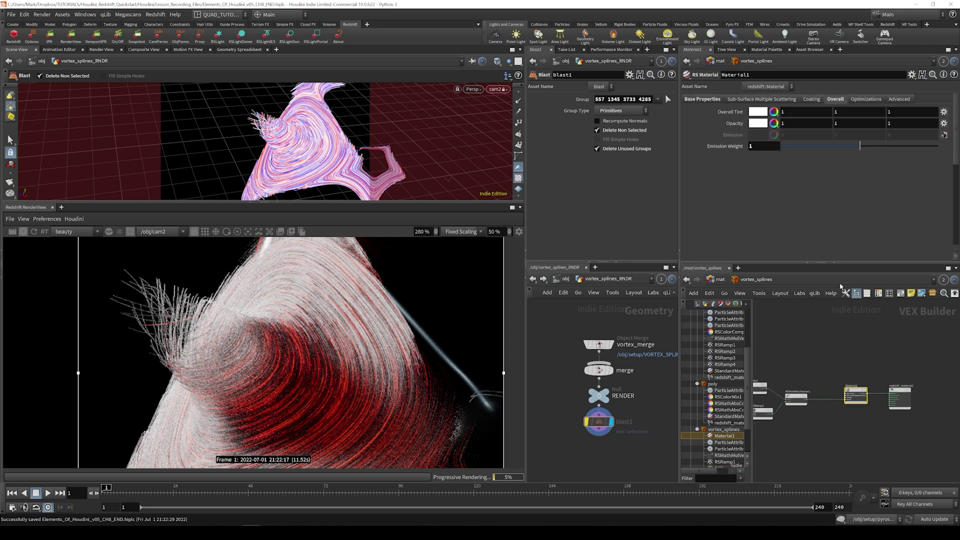
scroll(842, 469, up, 4)
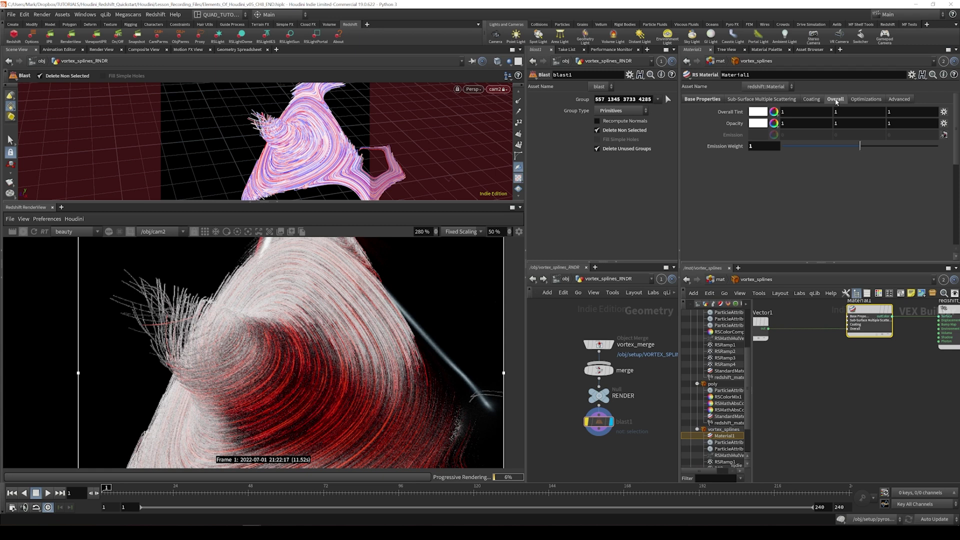
click(766, 145)
text(0)
key(Return)
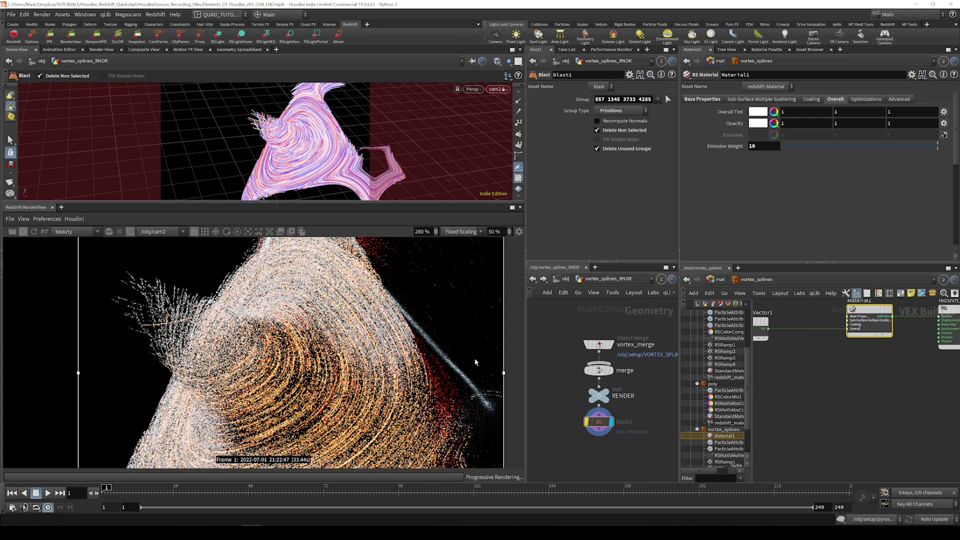
scroll(298, 359, down, 3)
middle_drag(298, 425, 317, 426)
scroll(302, 370, up, 2)
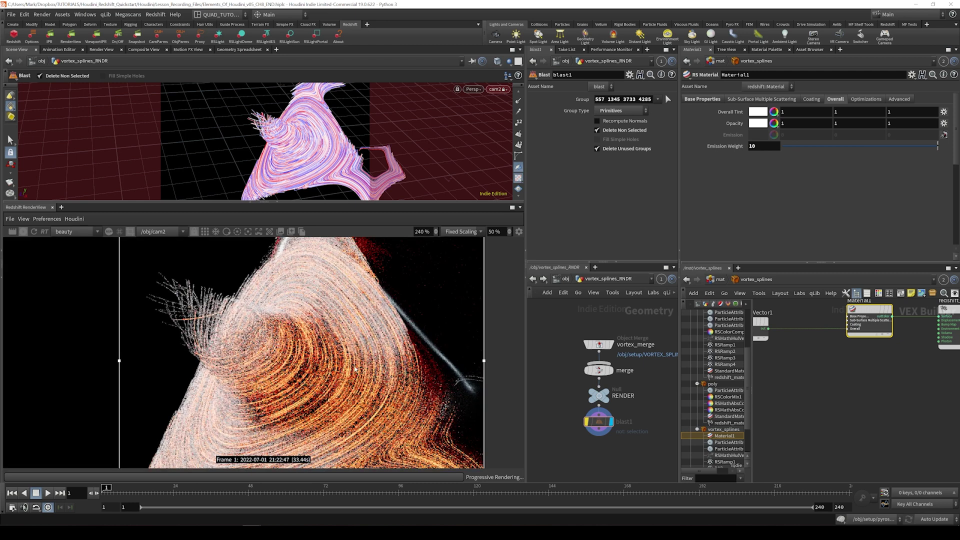
- Lower the second ramp's black point to about position 0.0216 so fewer strands emit, and save the scene
middle_drag(809, 387, 860, 406)
scroll(870, 393, down, 2)
click(823, 373)
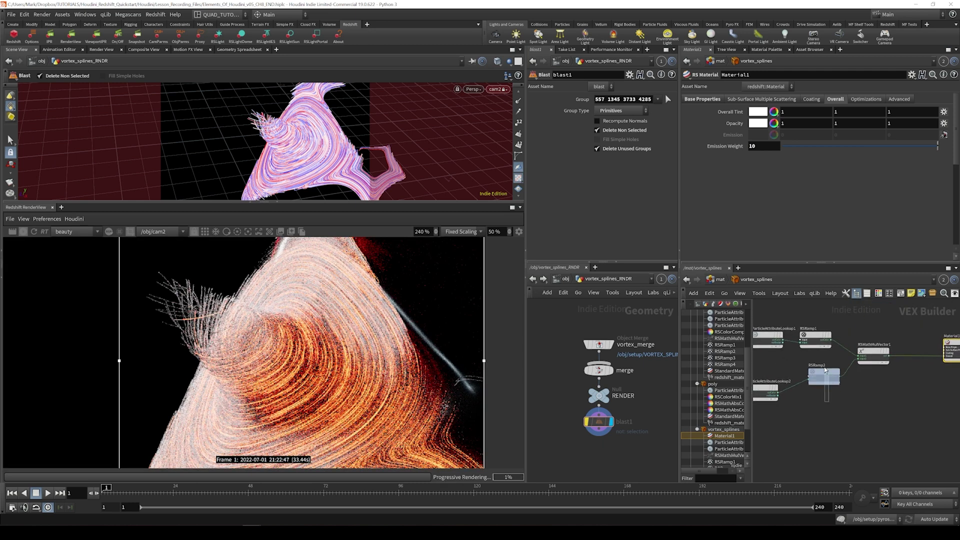
drag(738, 212, 724, 211)
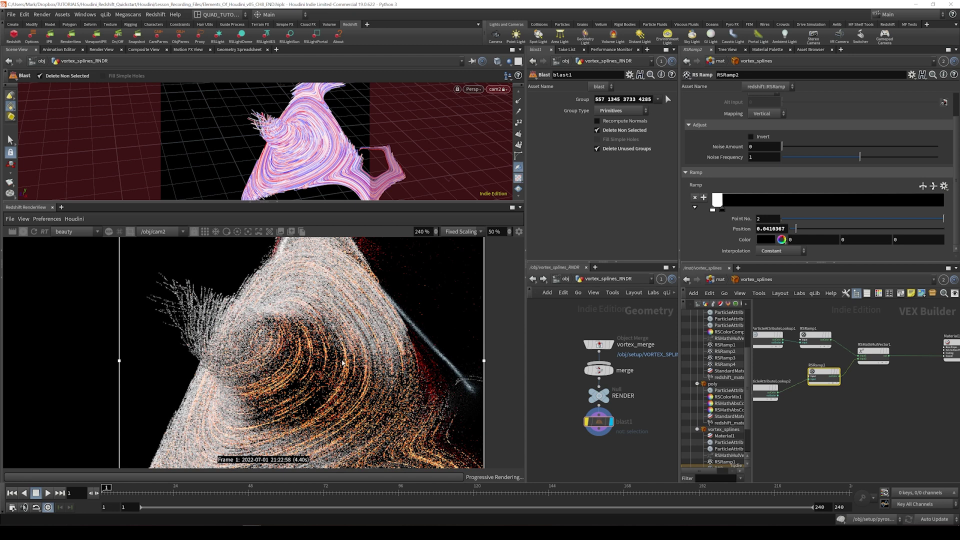
drag(727, 214, 721, 213)
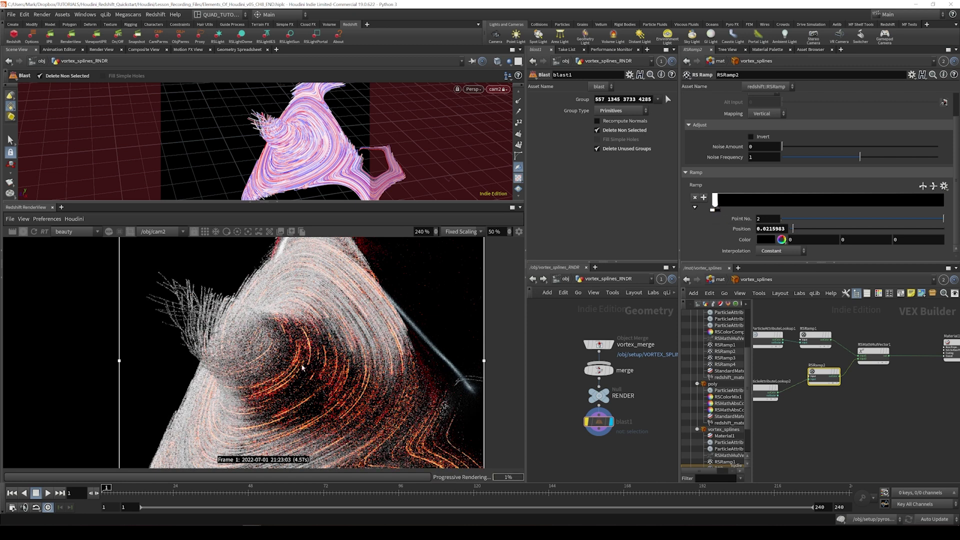
scroll(303, 368, down, 3)
scroll(312, 368, up, 2)
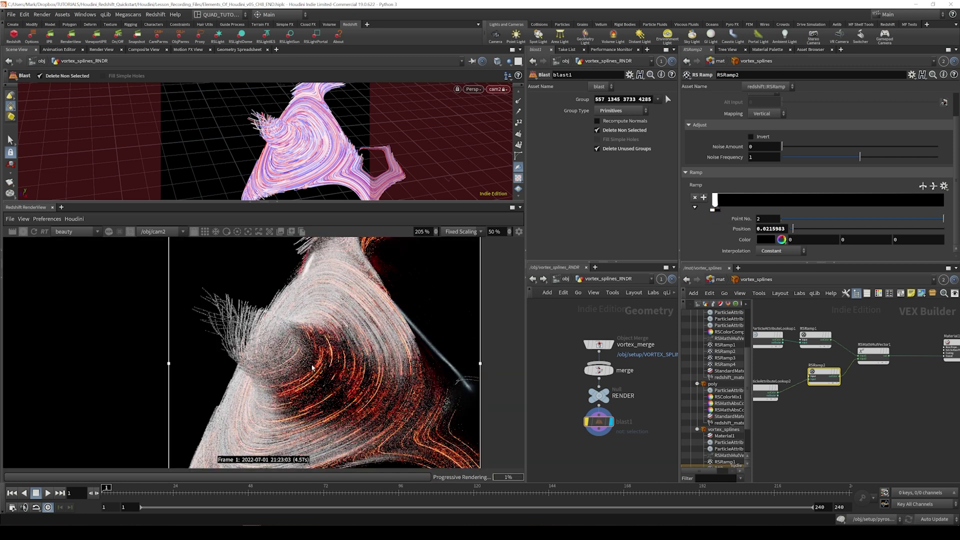
scroll(315, 364, down, 2)
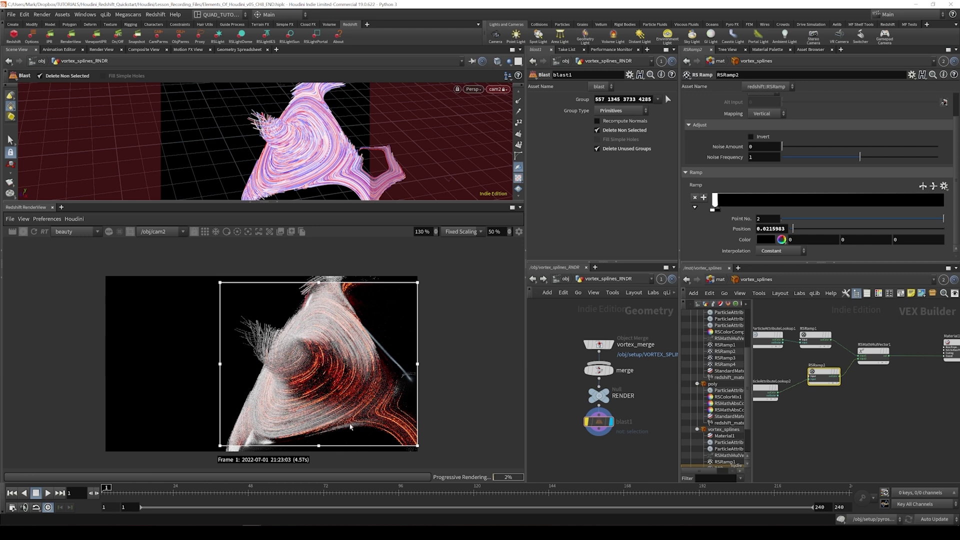
key(ctrl+s)
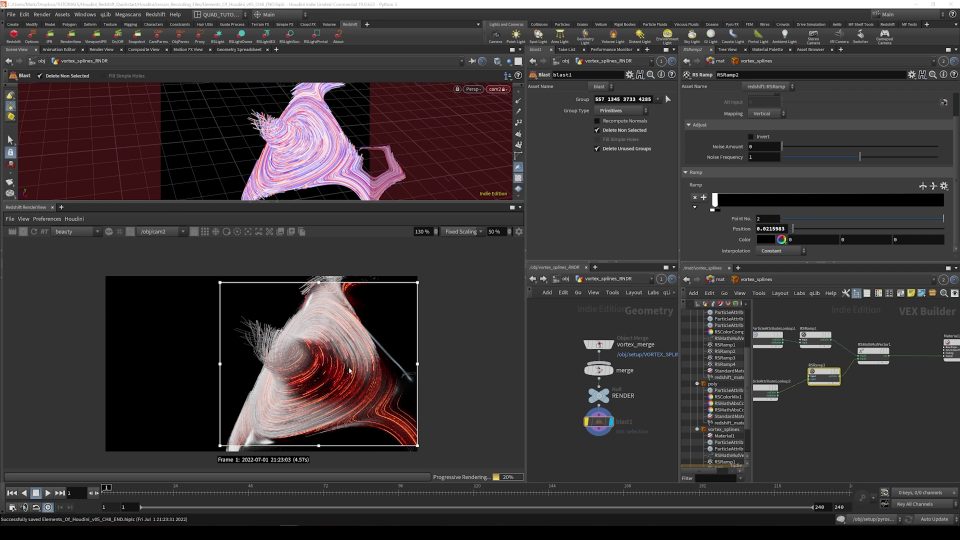
- Move the first ramp's middle orange point to about position 0.538, make its start point black, and save the scene
scroll(330, 370, up, 4)
scroll(326, 369, down, 2)
mouse_move(350, 369)
middle_down()
mouse_move(316, 325)
mouse_move(350, 360)
middle_up()
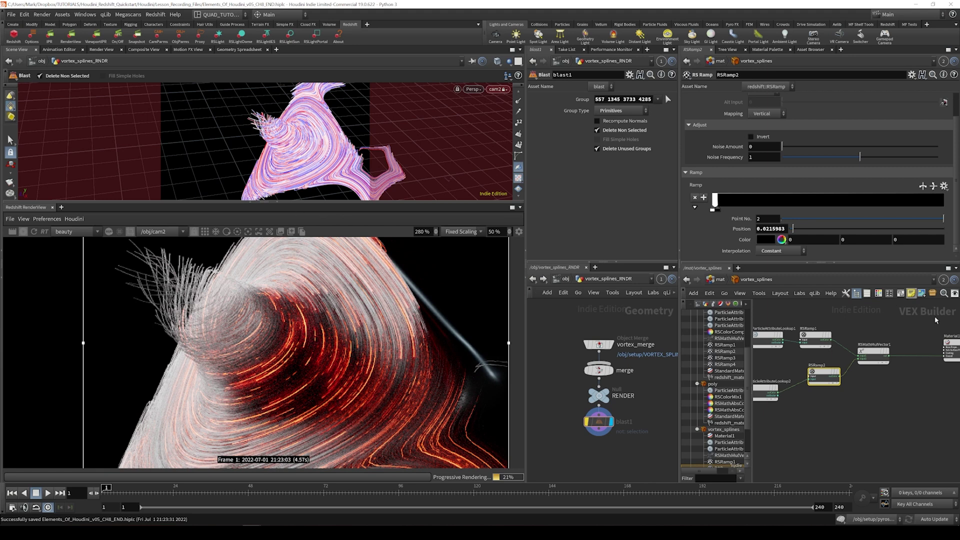
middle_drag(894, 402, 903, 423)
click(824, 361)
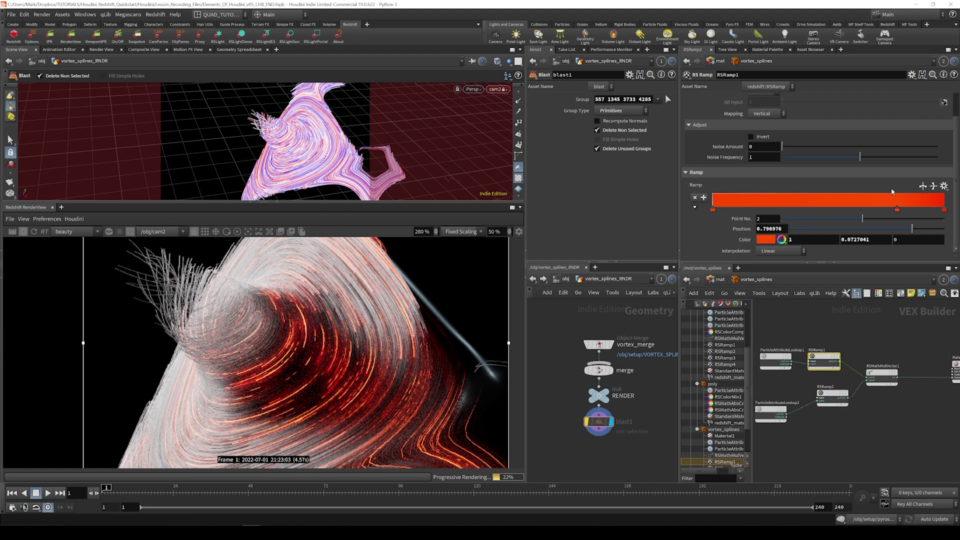
drag(898, 211, 837, 211)
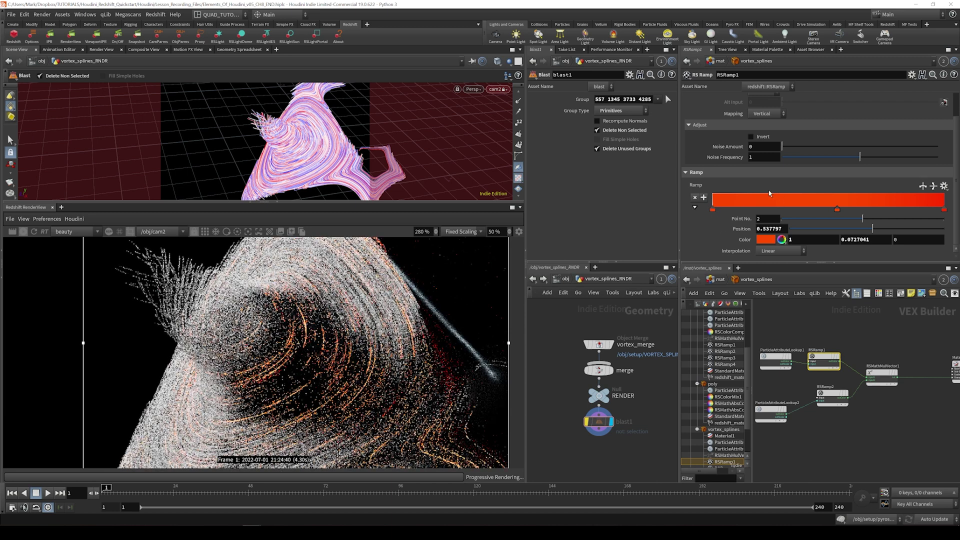
double_click(713, 211)
click(499, 272)
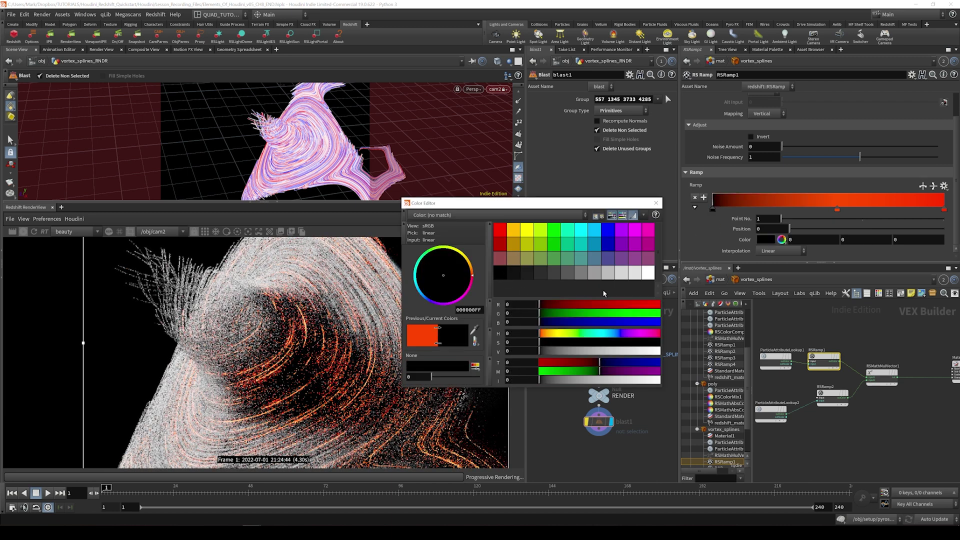
click(656, 203)
key(ctrl+s)
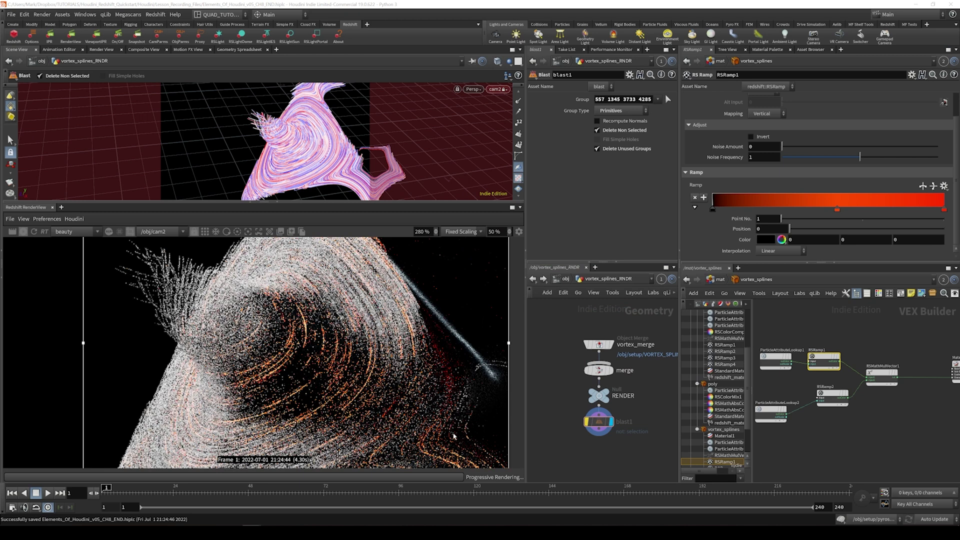
- Move the first ramp's black point to just before the middle and its orange point to about position 0.77
drag(712, 210, 891, 210)
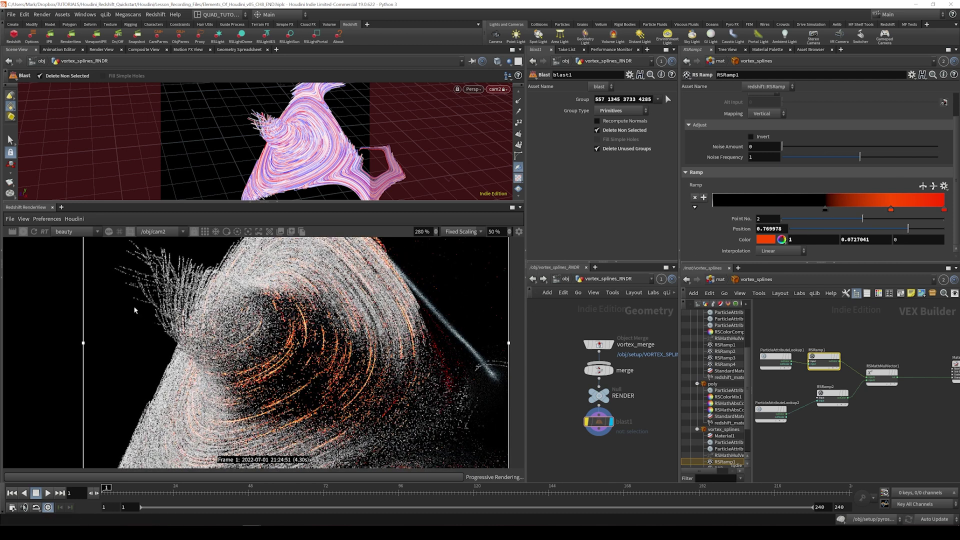
middle_drag(198, 238, 218, 272)
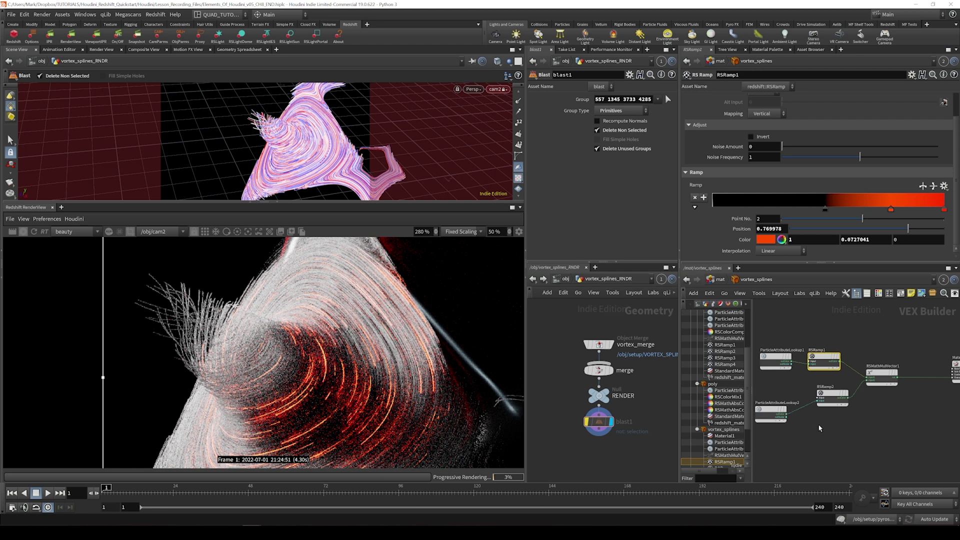
- Shift the second ramp's white and black points together, with white at about position 0.326, and add a black point at about 0.6
click(832, 395)
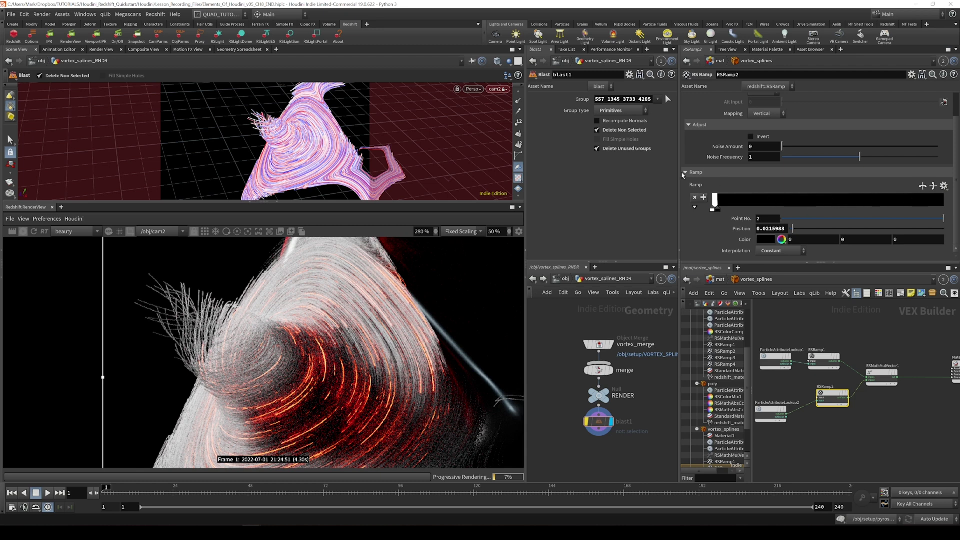
click(713, 210)
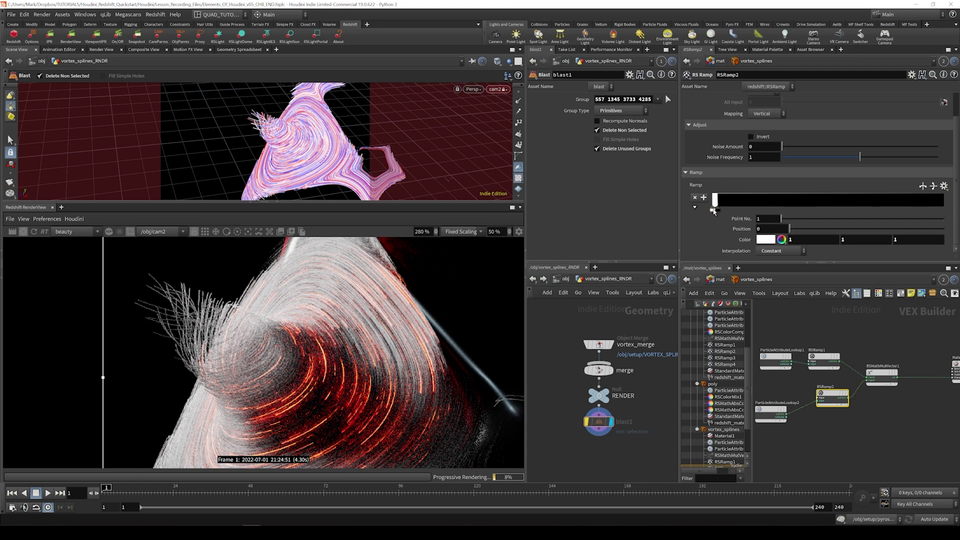
drag(714, 210, 790, 210)
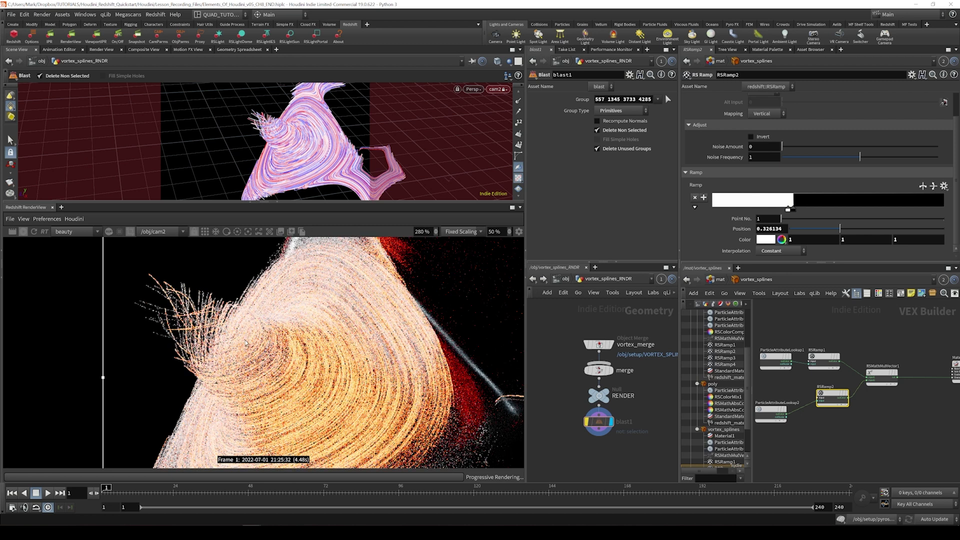
click(852, 204)
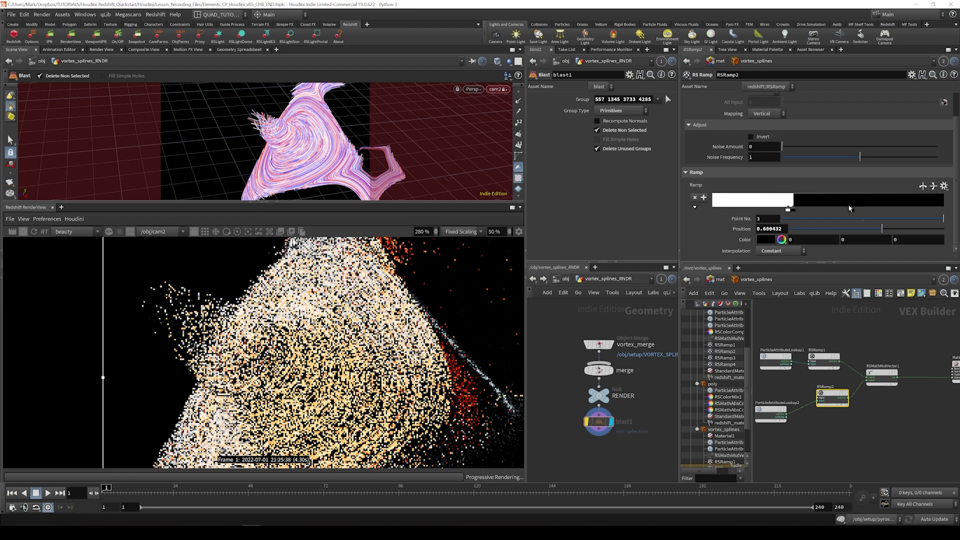
- Move the second ramp's added black point to position 0 and save the scene
drag(852, 212, 690, 213)
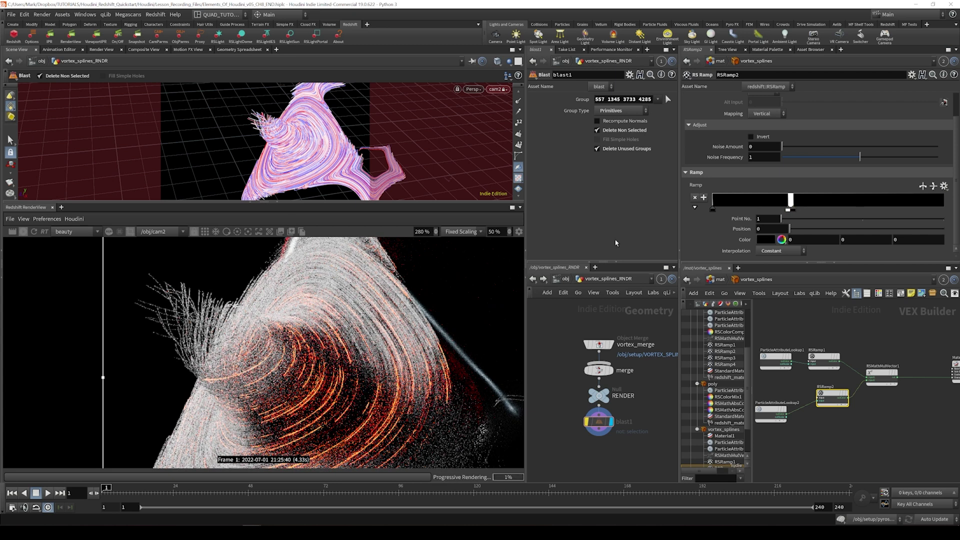
key(ctrl+s)
- Shift the second ramp's narrow white band to the far end, with the white point at about position 0.976
click(792, 210)
shift+click(788, 210)
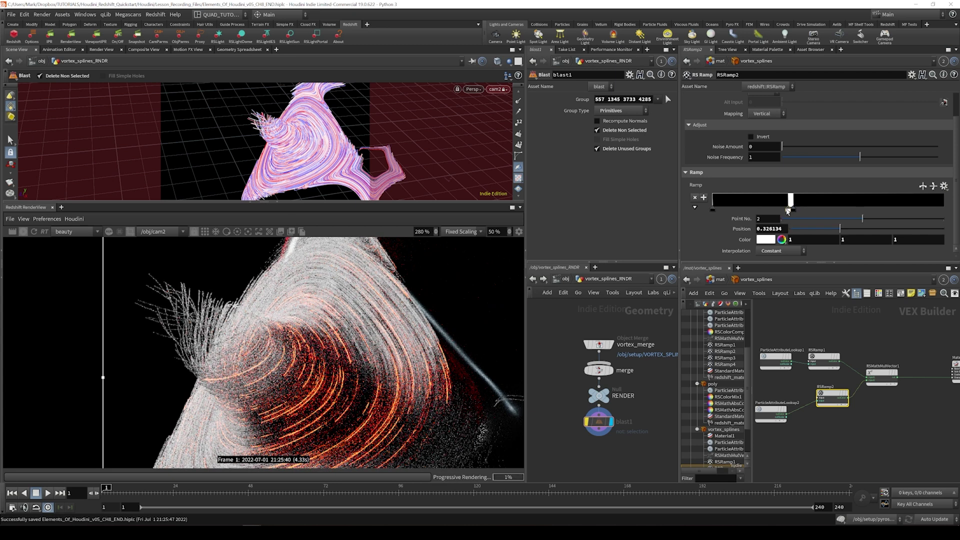
drag(790, 210, 823, 211)
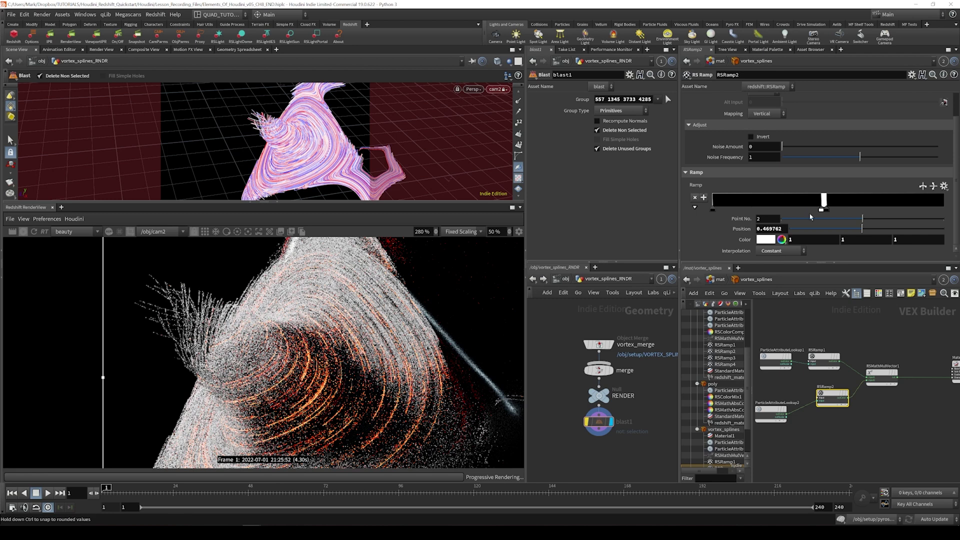
drag(822, 211, 939, 211)
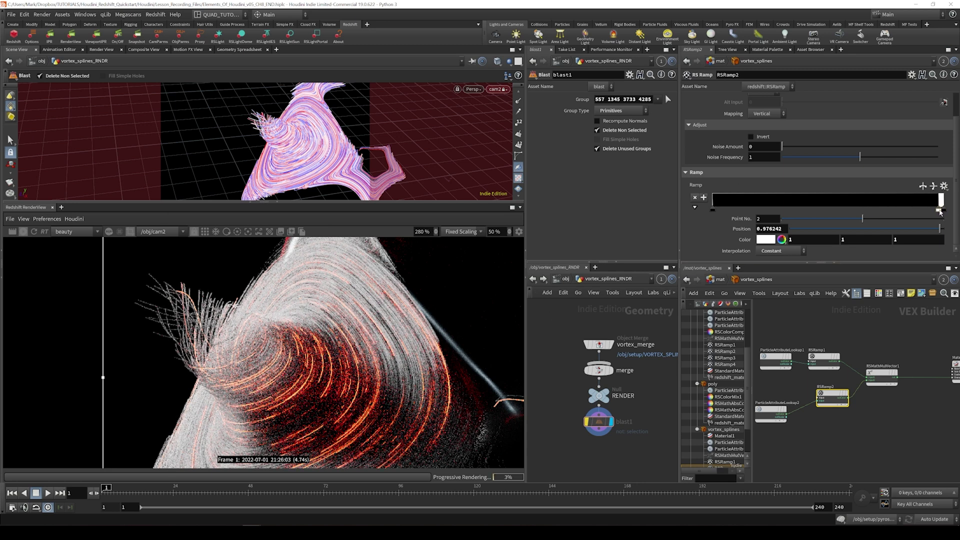
- Widen the white band slightly by moving the second ramp's white point back to about position 0.964, and save the scene
drag(940, 212, 927, 211)
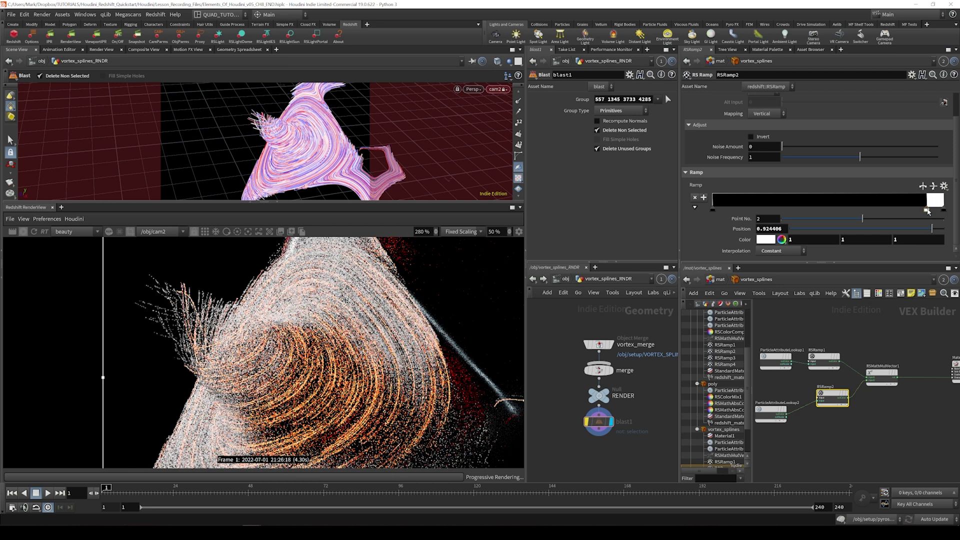
scroll(338, 359, down, 3)
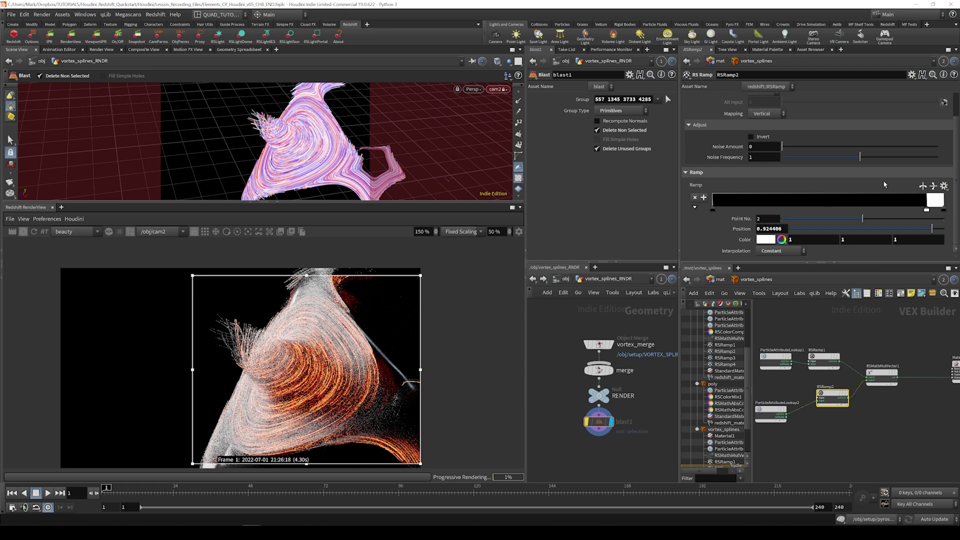
drag(927, 211, 936, 210)
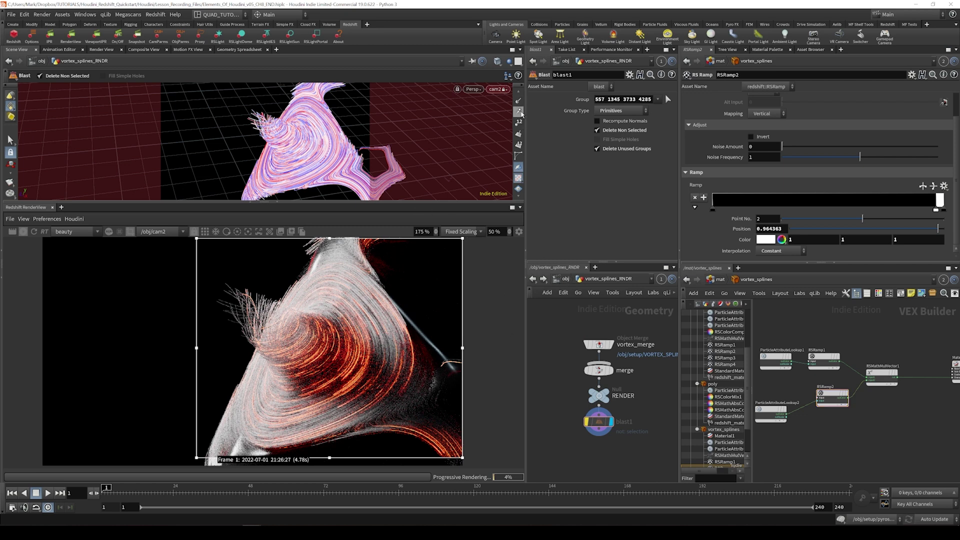
scroll(521, 135, down, 3)
key(ctrl+s)
- Unlock the camera from the viewport, look through cam1, and refresh the render with its camera set to Auto
click(519, 123)
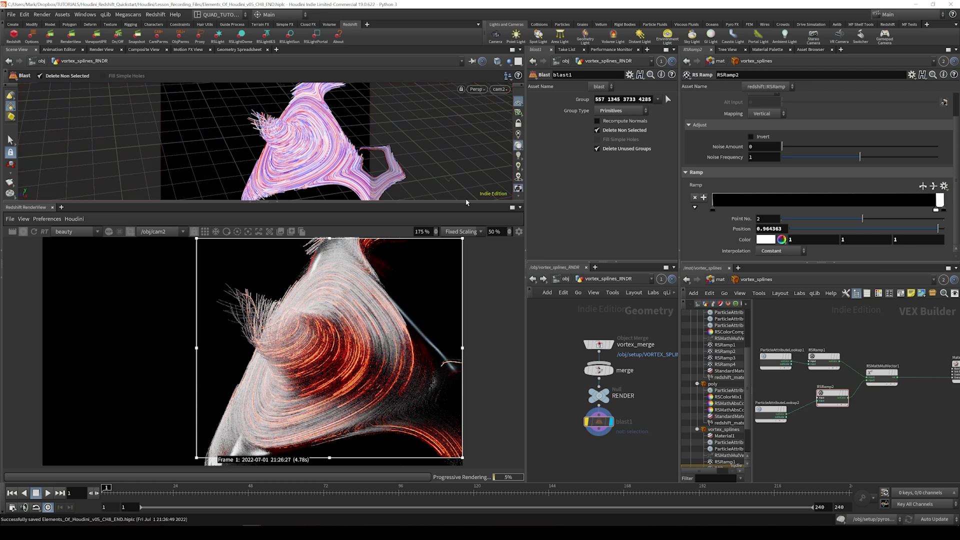
click(501, 89)
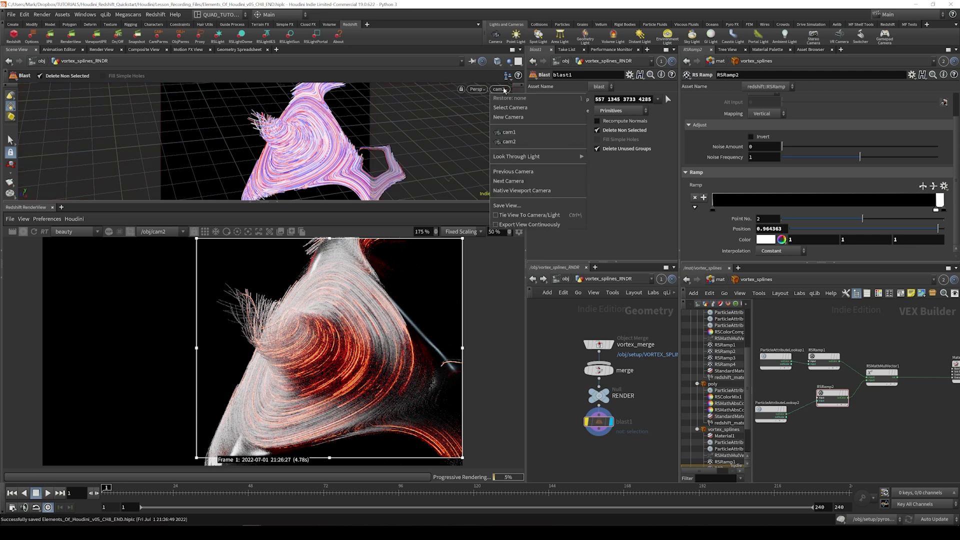
click(511, 133)
click(168, 233)
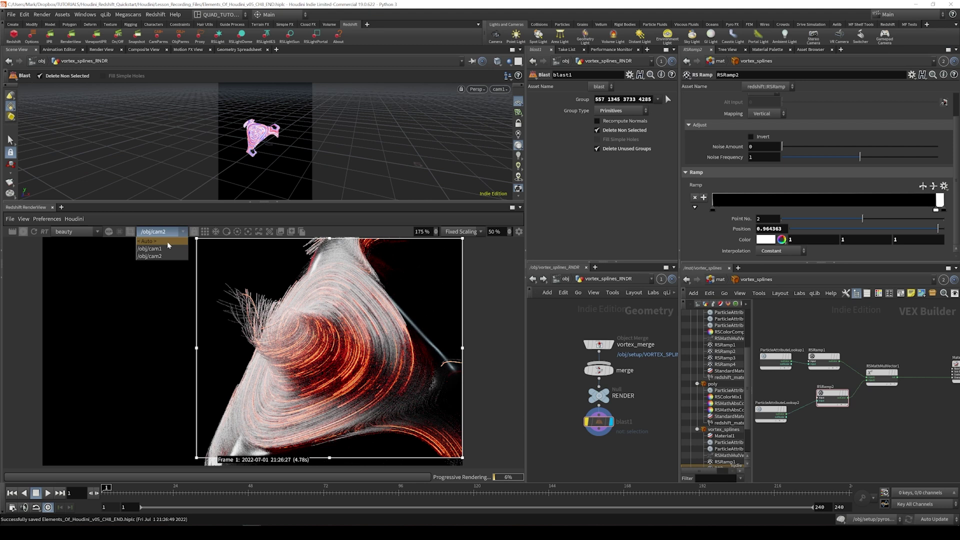
click(158, 241)
click(33, 232)
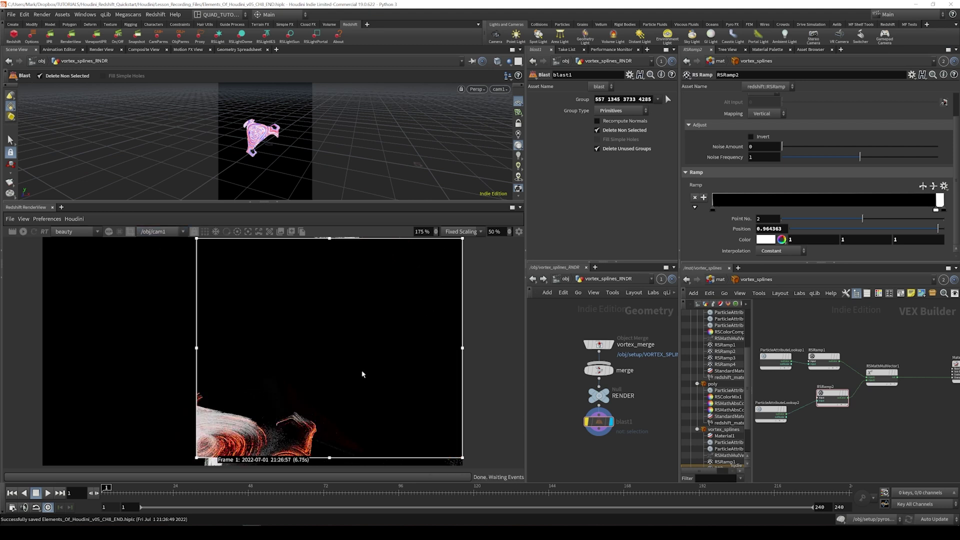
- Display hair_splines_RNDR at object level and render the full frame without the crop region
click(566, 279)
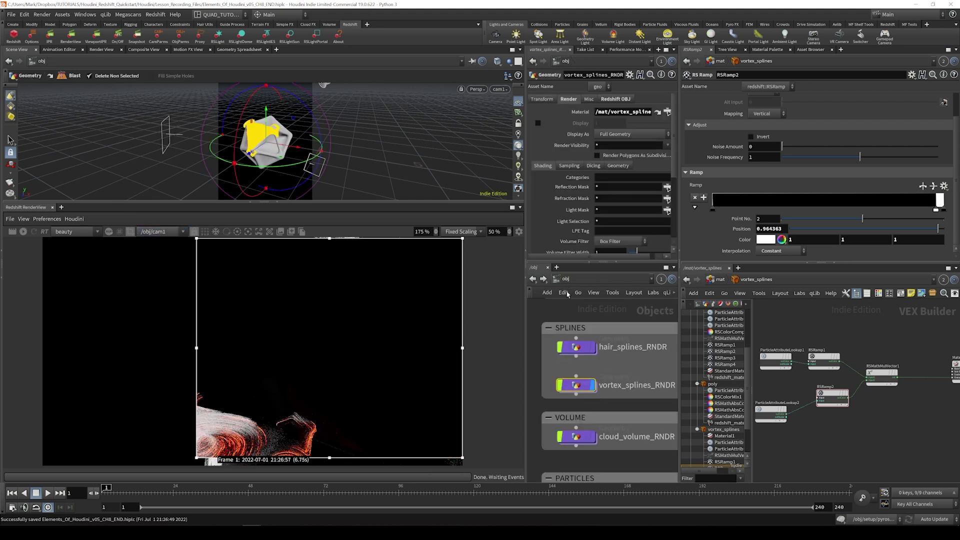
scroll(640, 393, down, 4)
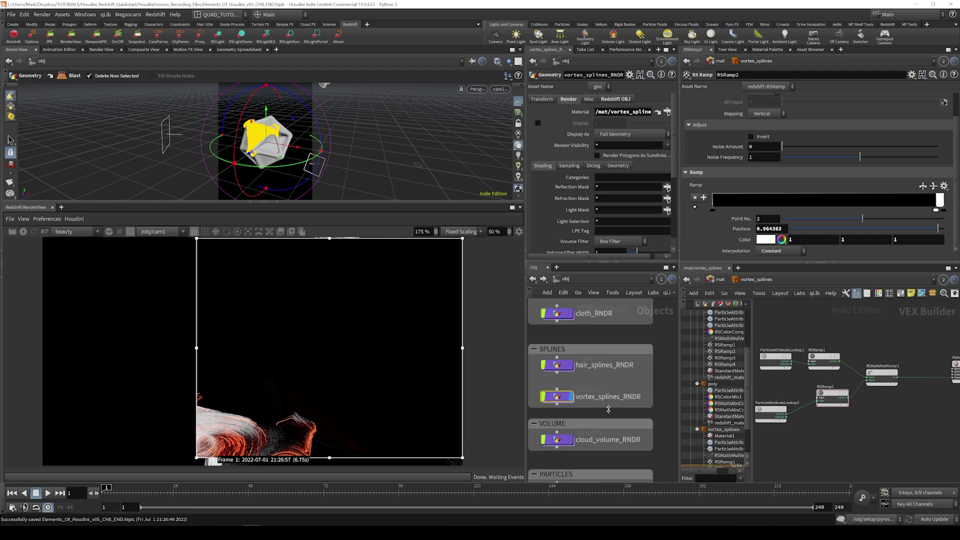
click(577, 372)
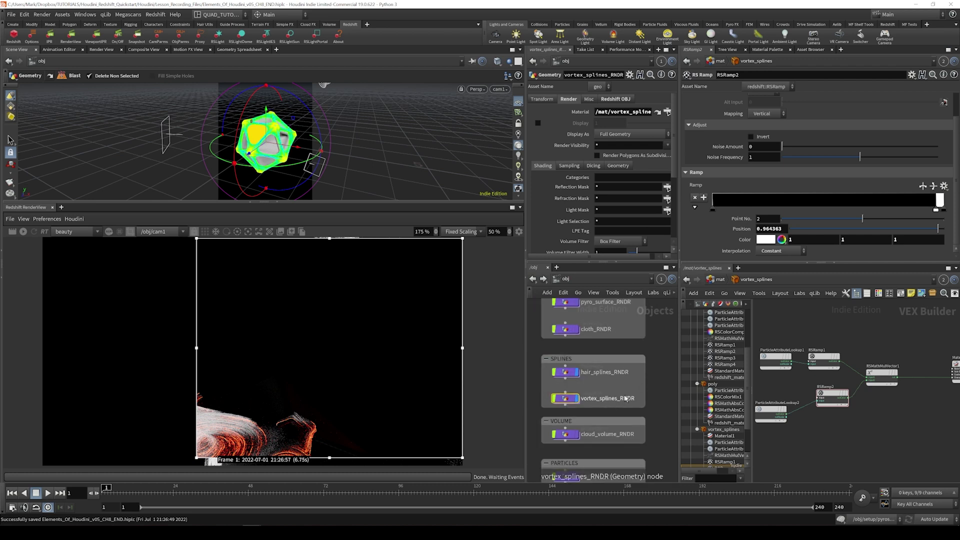
click(129, 233)
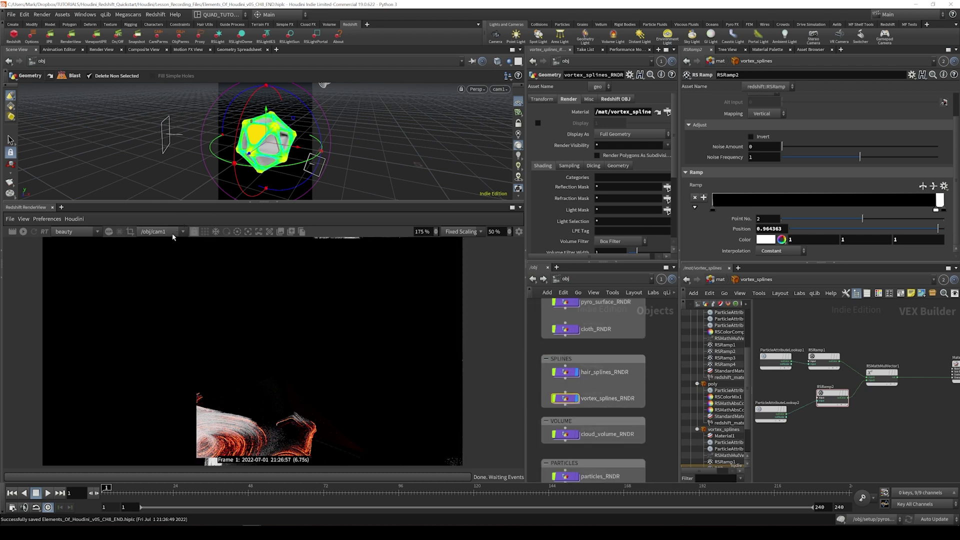
click(23, 232)
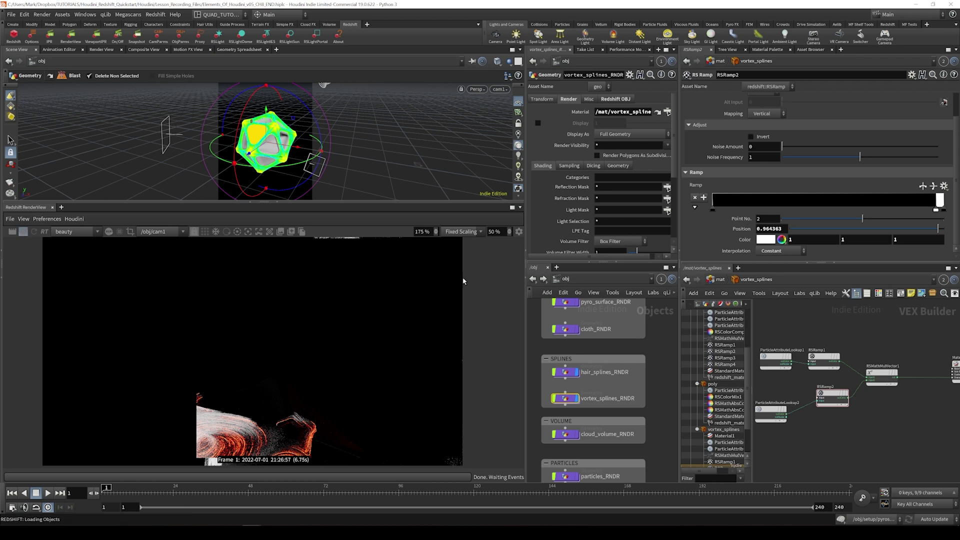
scroll(213, 350, up, 2)
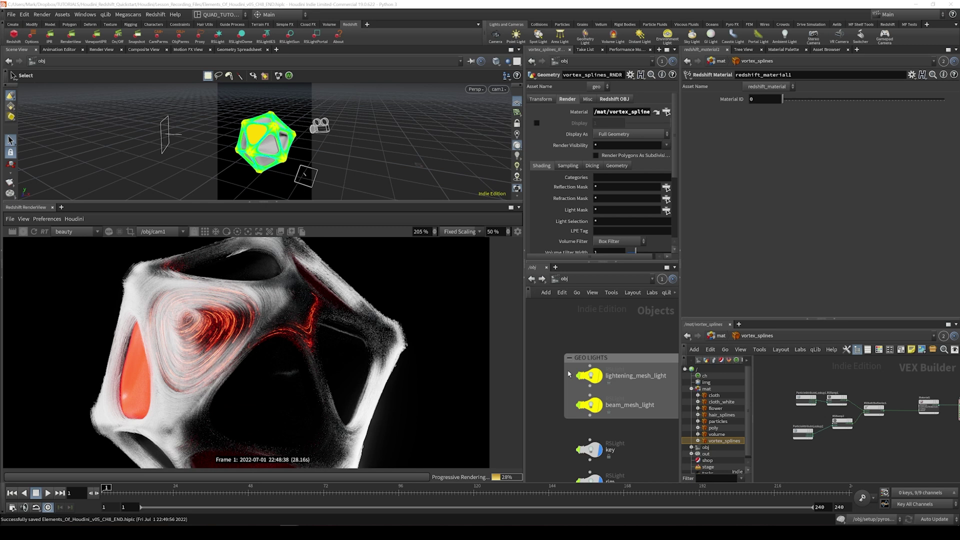
- Enable the display of lightening_mesh_light and beam_mesh_light together
drag(548, 409, 593, 374)
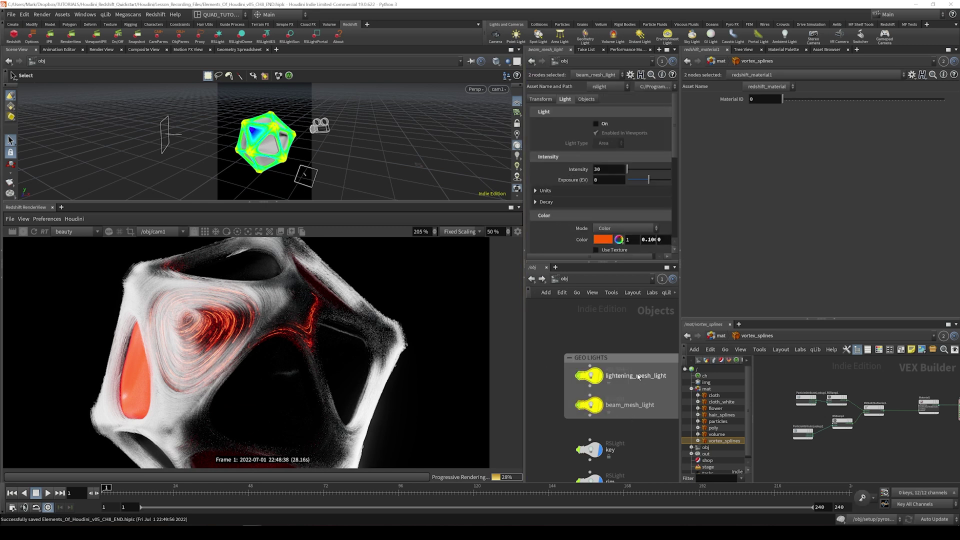
mouse_move(602, 406)
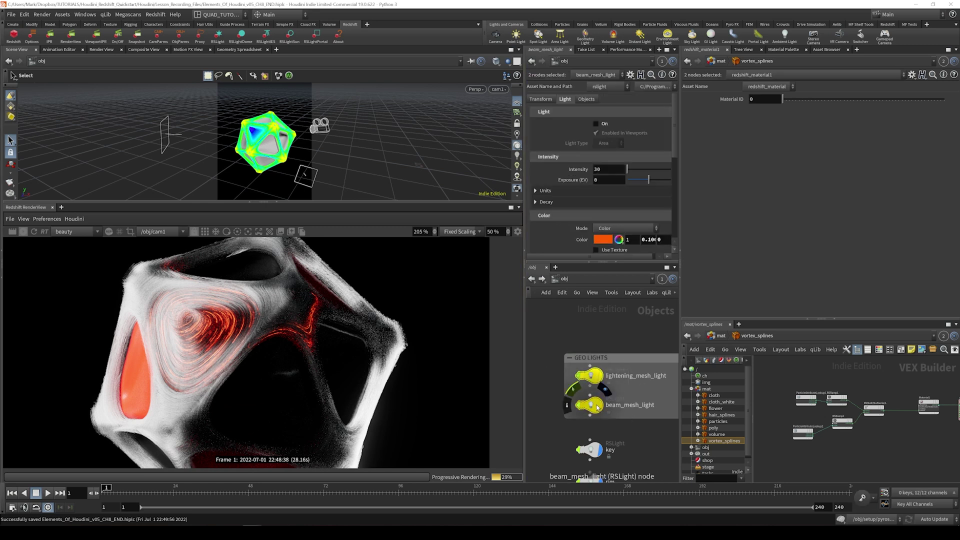
click(602, 379)
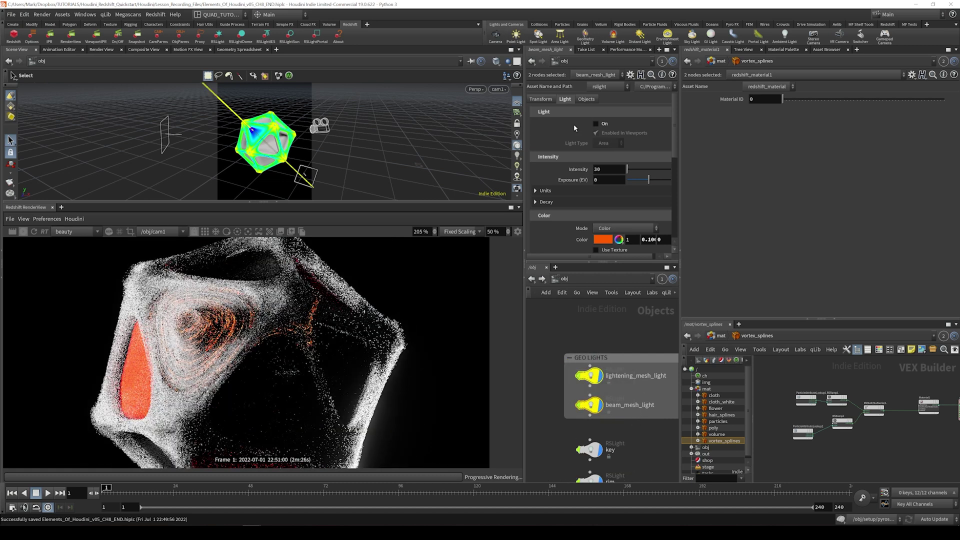
- Turn on the light setting of both lightening_mesh_light and beam_mesh_light so the lightning and beam render
click(589, 375)
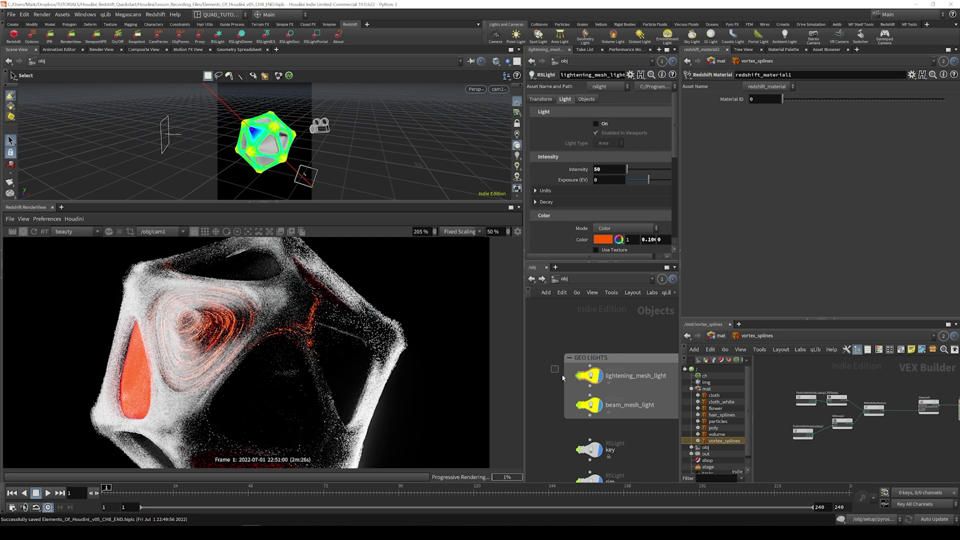
click(544, 99)
click(565, 99)
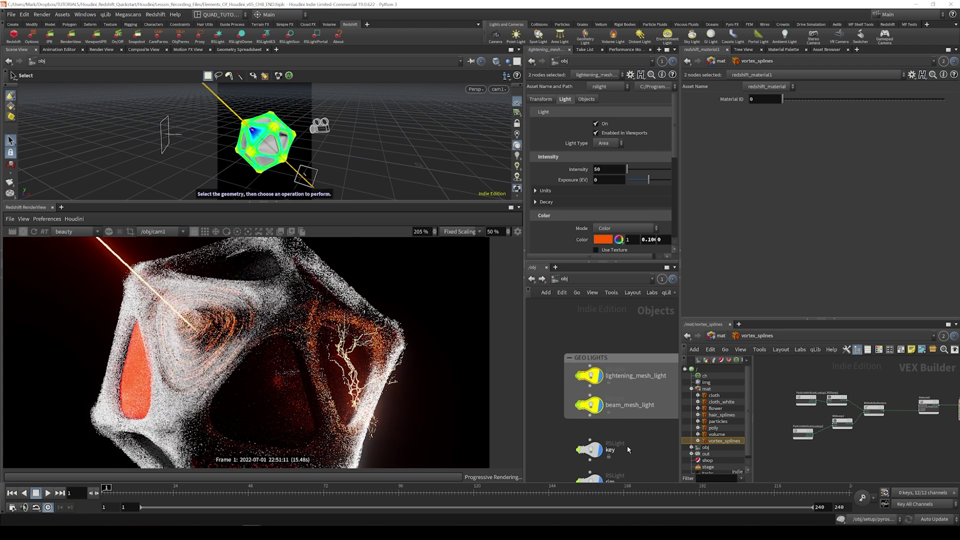
drag(551, 367, 607, 416)
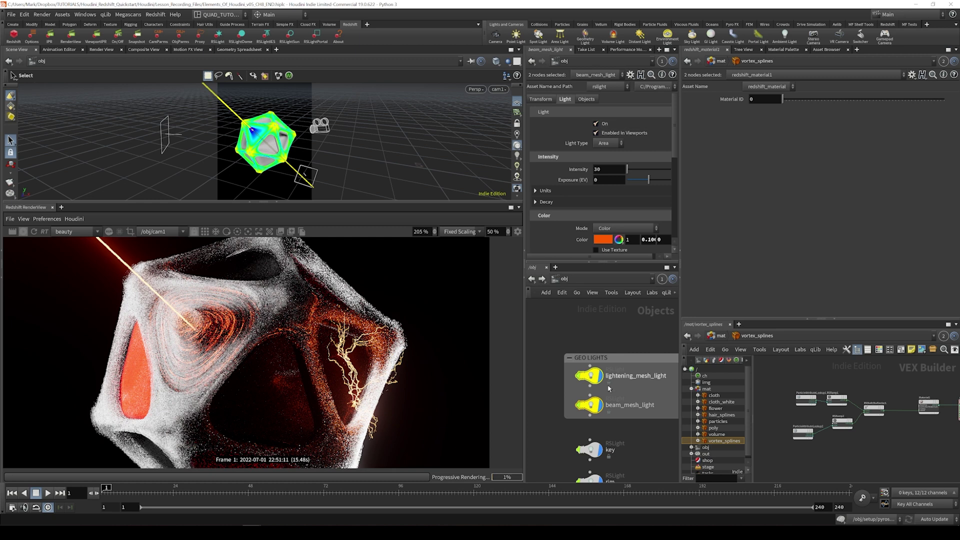
mouse_move(611, 389)
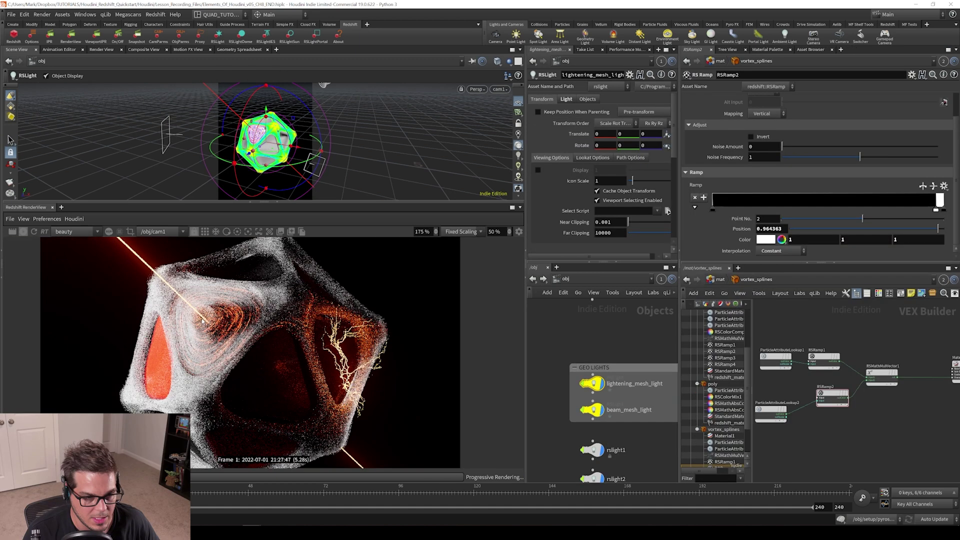
scroll(202, 321, down, 2)
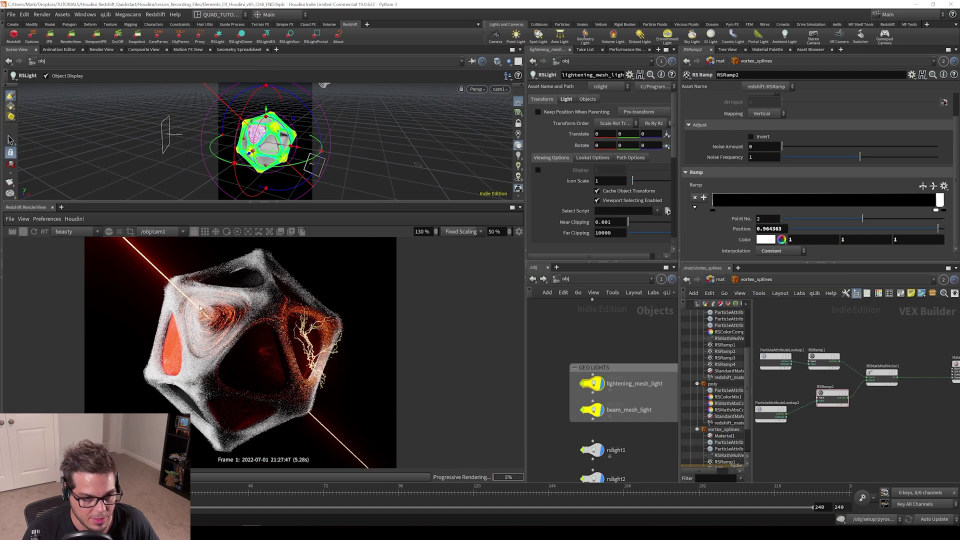
scroll(196, 314, up, 2)
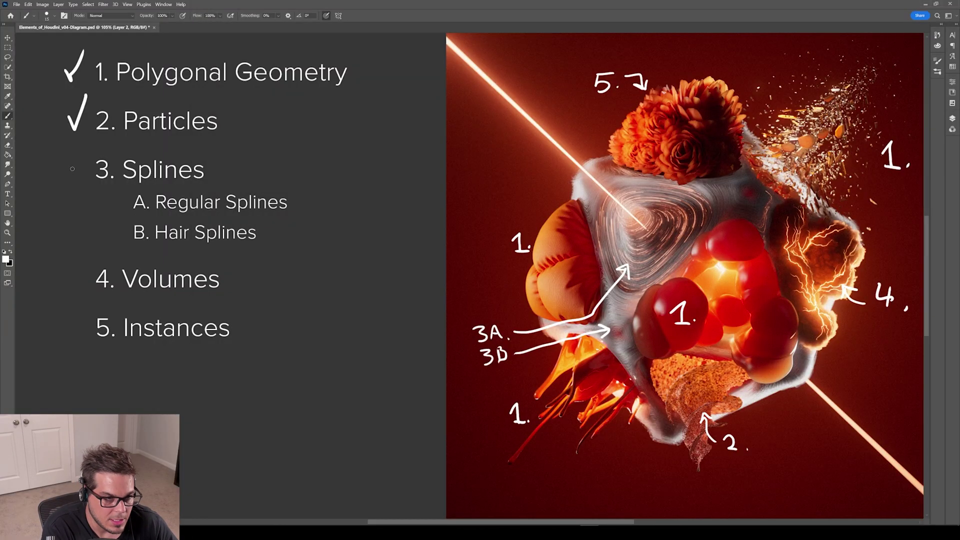
- Switch to the Photoshop diagram and paint a white check mark beside "3. Splines"
mouse_move(71, 161)
mouse_down()
mouse_move(75, 173)
mouse_move(88, 146)
mouse_up()
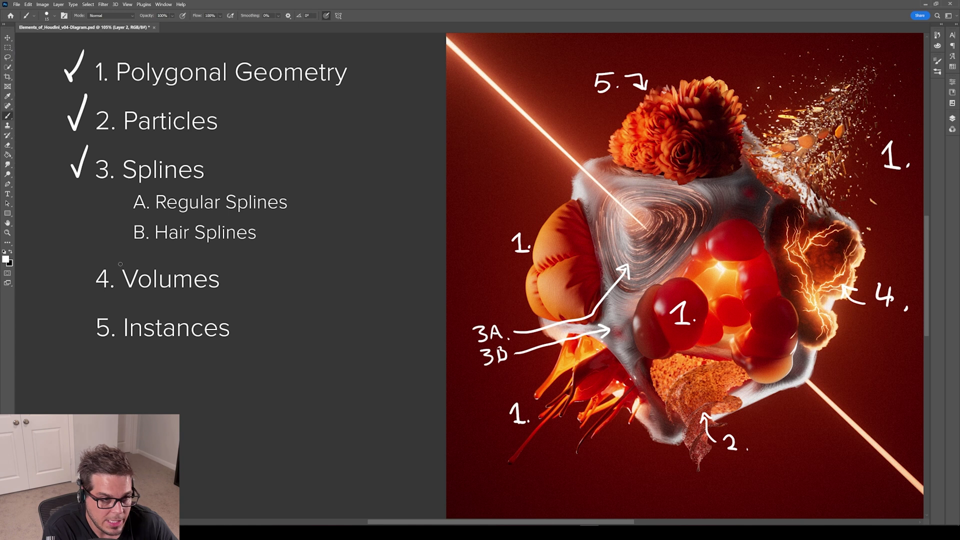